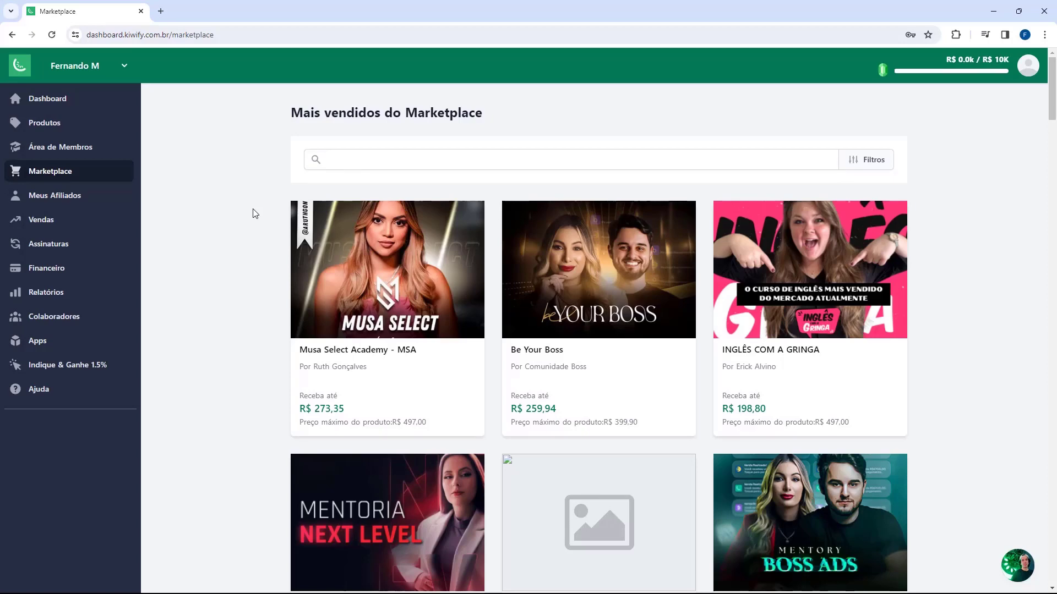
# Step: Request affiliation to the Marco Zero product, then close its panel to return to the Marketplace
pyautogui.scroll(-5, 254, 213)
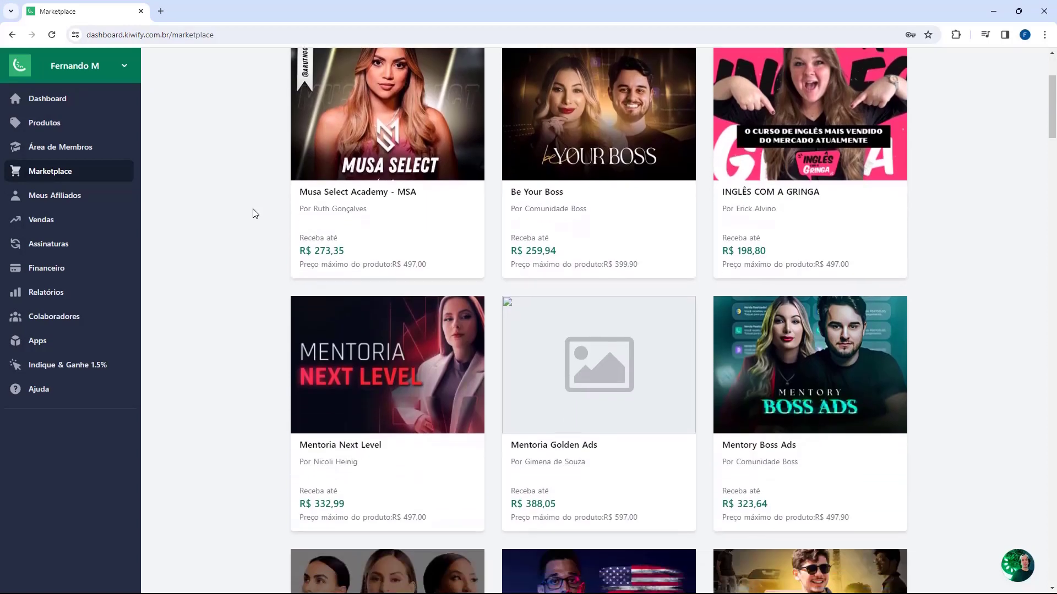
pyautogui.scroll(-3, 258, 216)
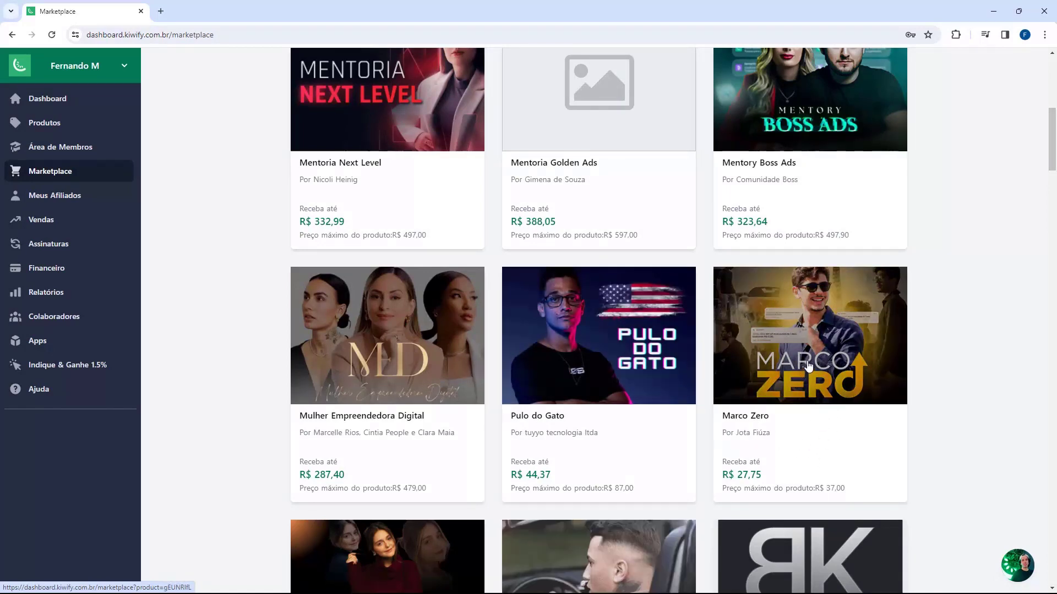
pyautogui.click(807, 363)
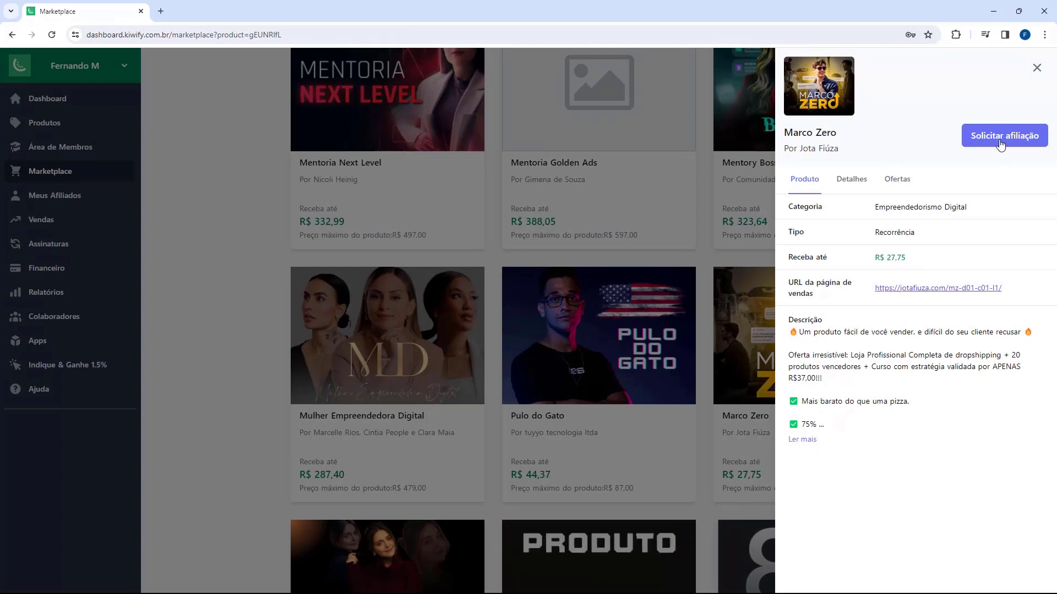
pyautogui.click(980, 142)
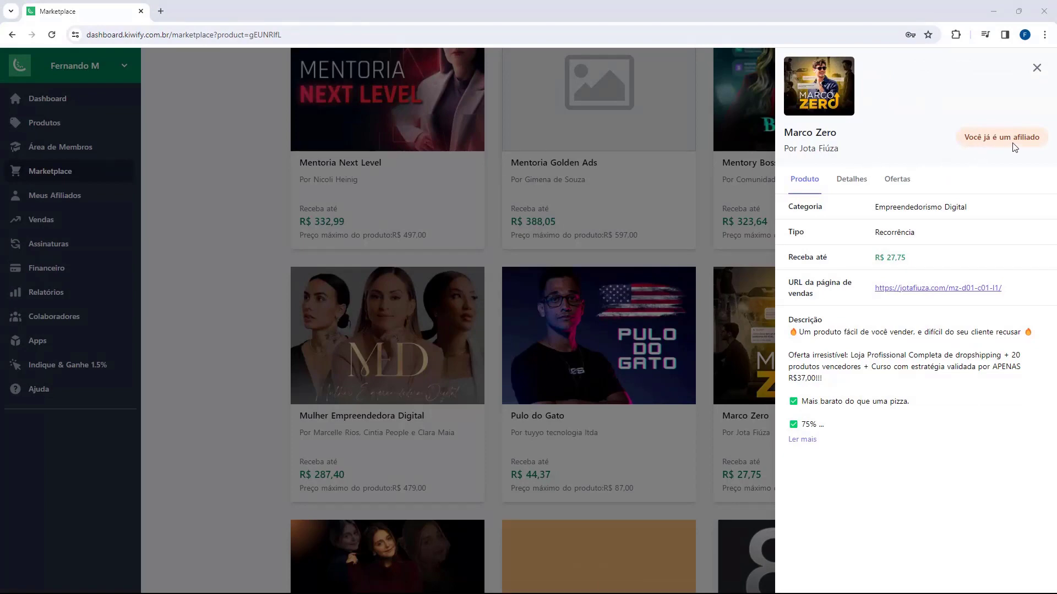
pyautogui.click(1036, 68)
pyautogui.scroll(5, 804, 328)
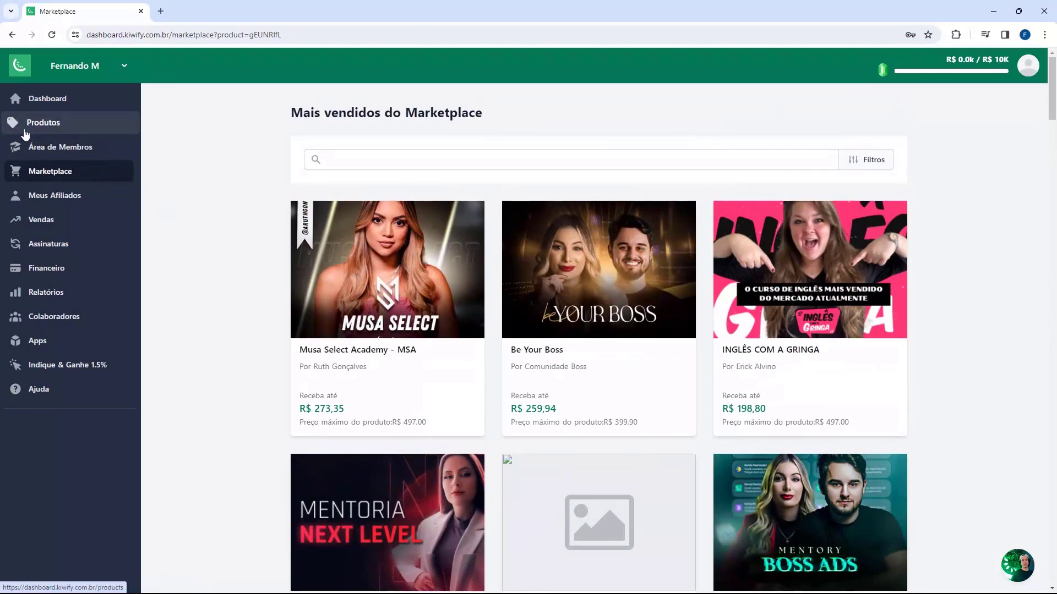
# Step: Open the INGLÊS COM A GRINGA affiliation settings from Produtos > Minhas afiliações
pyautogui.click(43, 126)
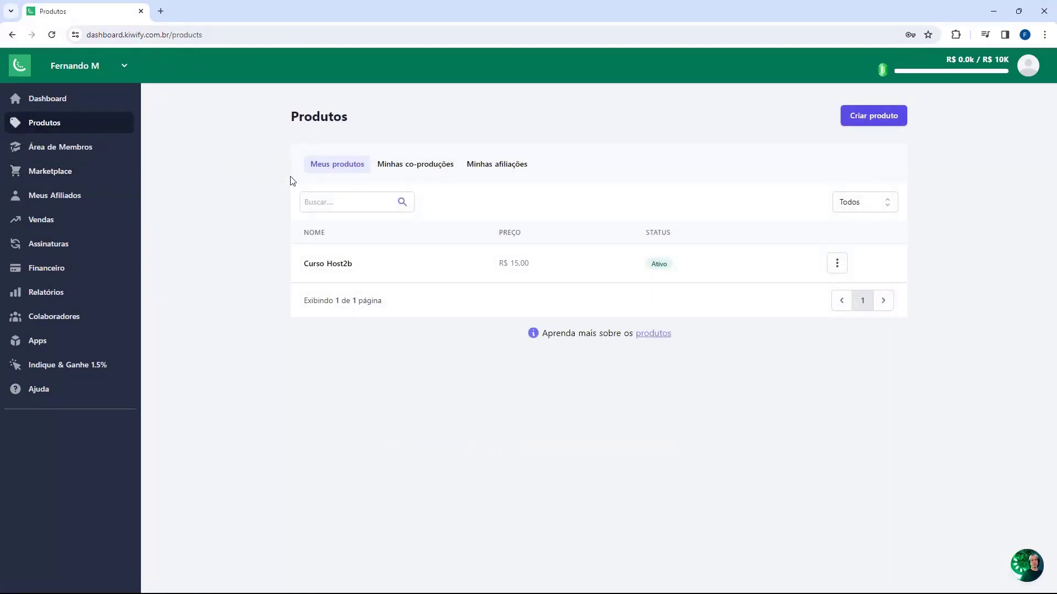
pyautogui.click(504, 174)
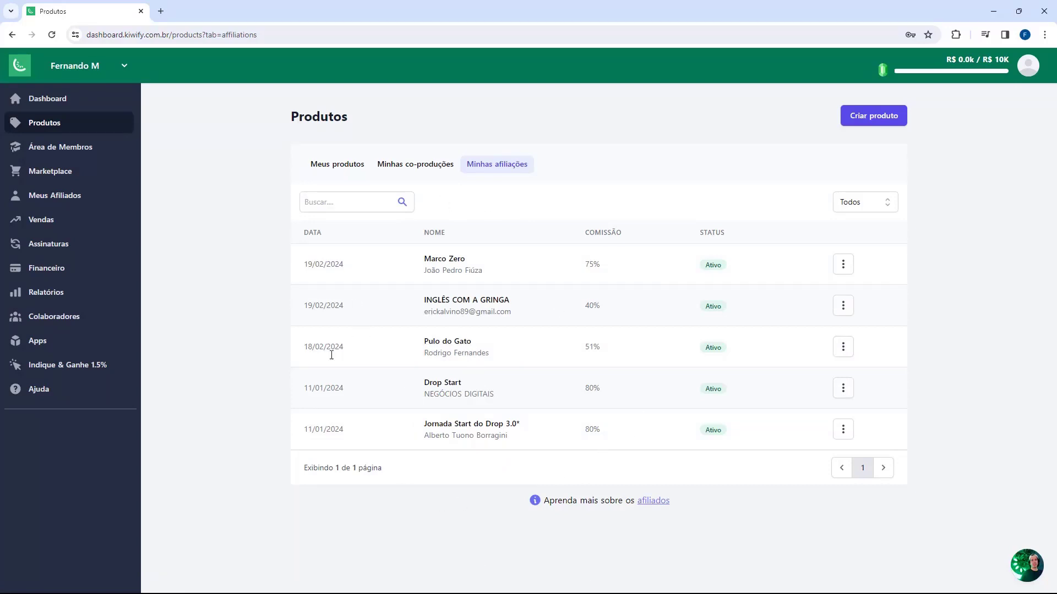
pyautogui.click(474, 303)
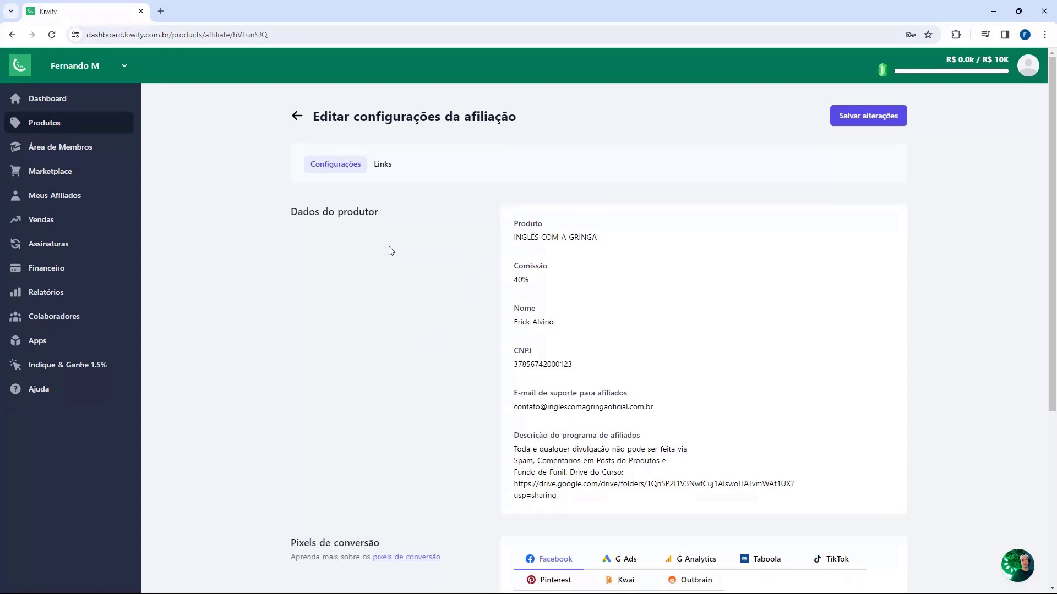
# Step: Select and copy the Drive folder link in the affiliate program description
pyautogui.scroll(-4, 447, 243)
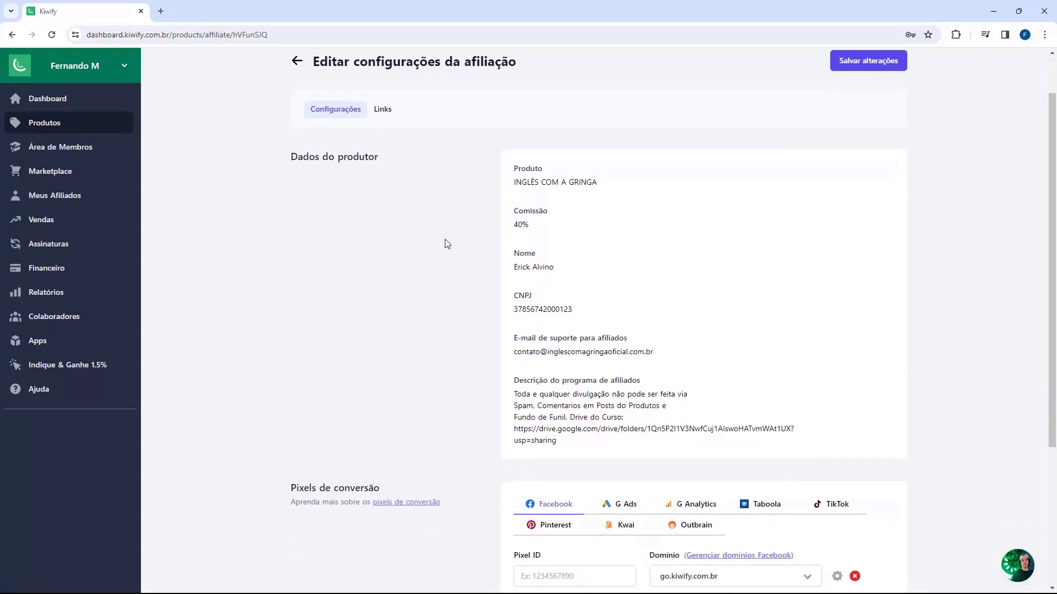
pyautogui.scroll(-1, 447, 244)
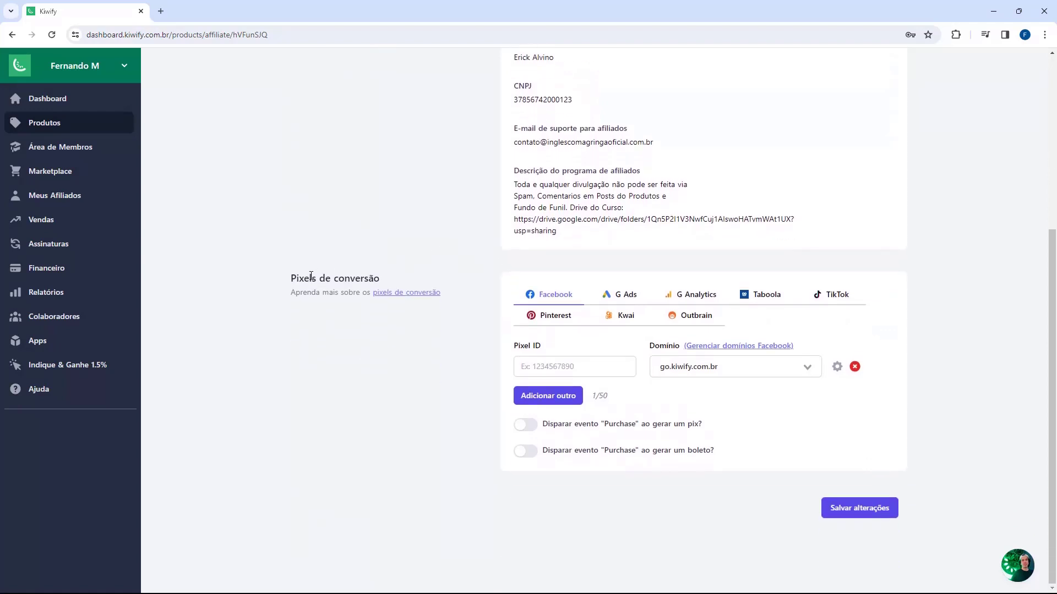
pyautogui.doubleClick(293, 278)
pyautogui.click(297, 278)
pyautogui.scroll(4, 491, 359)
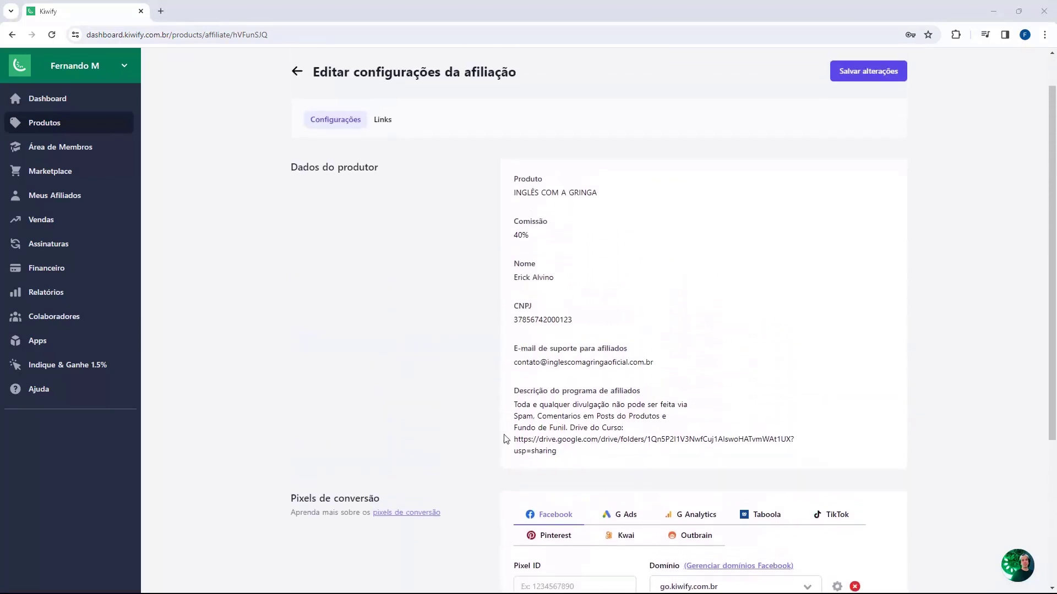
pyautogui.scroll(-2, 493, 385)
pyautogui.scroll(1, 492, 418)
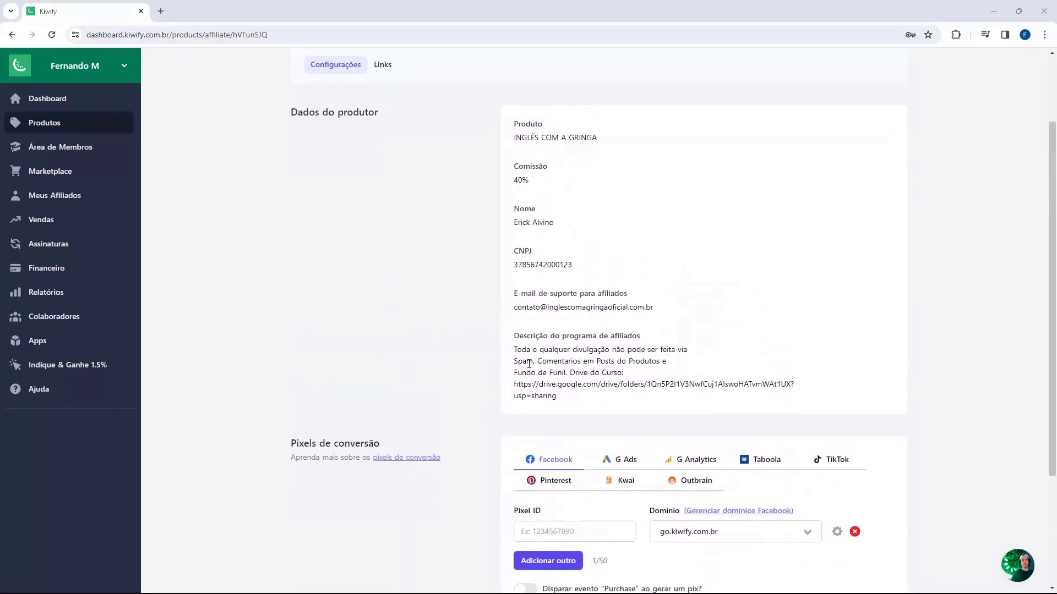
pyautogui.moveTo(514, 340); pyautogui.dragTo(573, 340)
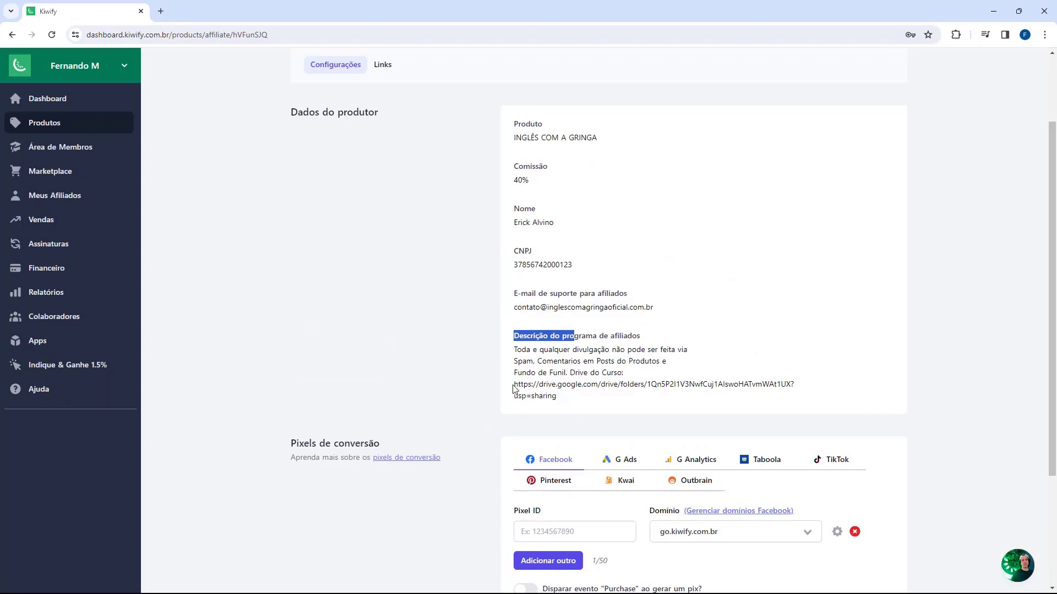
pyautogui.moveTo(514, 385); pyautogui.dragTo(557, 397)
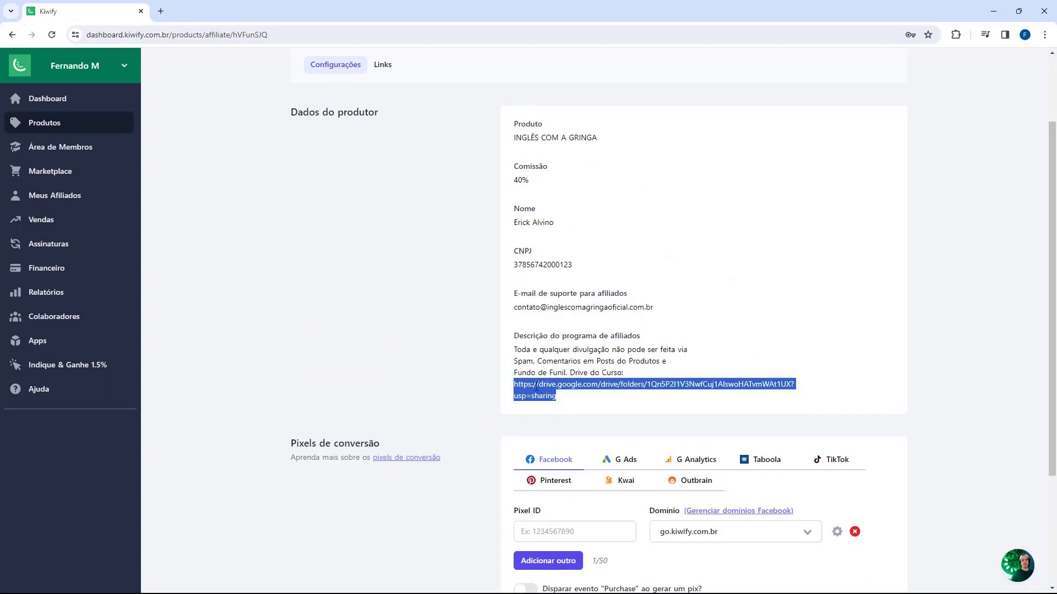
# Step: Load the copied Drive link in a new tab to show Arquivos Afiliados
pyautogui.click(161, 11)
pyautogui.press('Return')
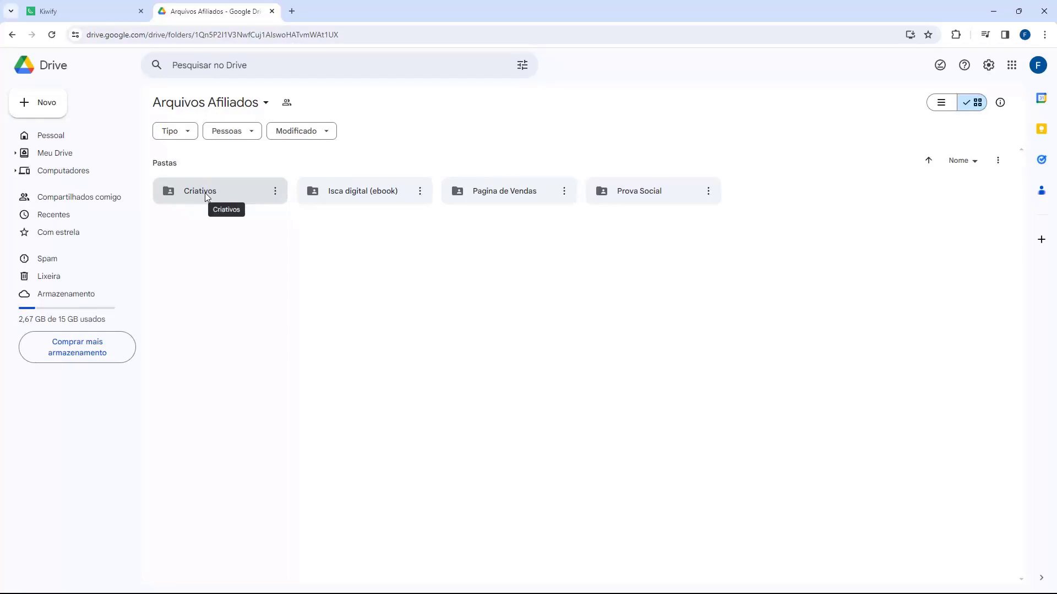
# Step: Download ADS20.jpg from Criativos > Novos Criativos in Google Drive
pyautogui.doubleClick(203, 193)
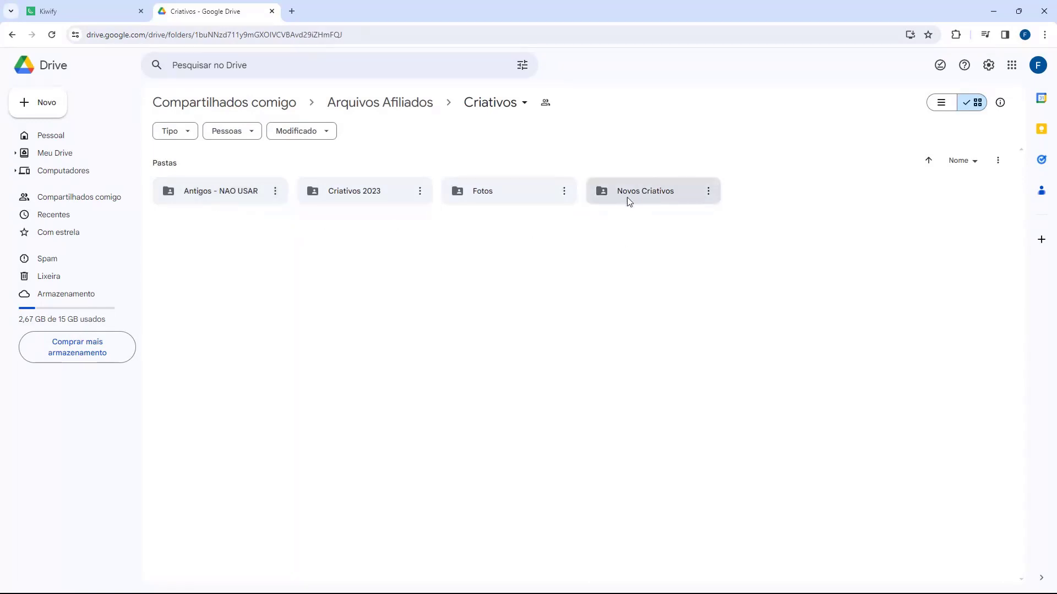
pyautogui.doubleClick(655, 196)
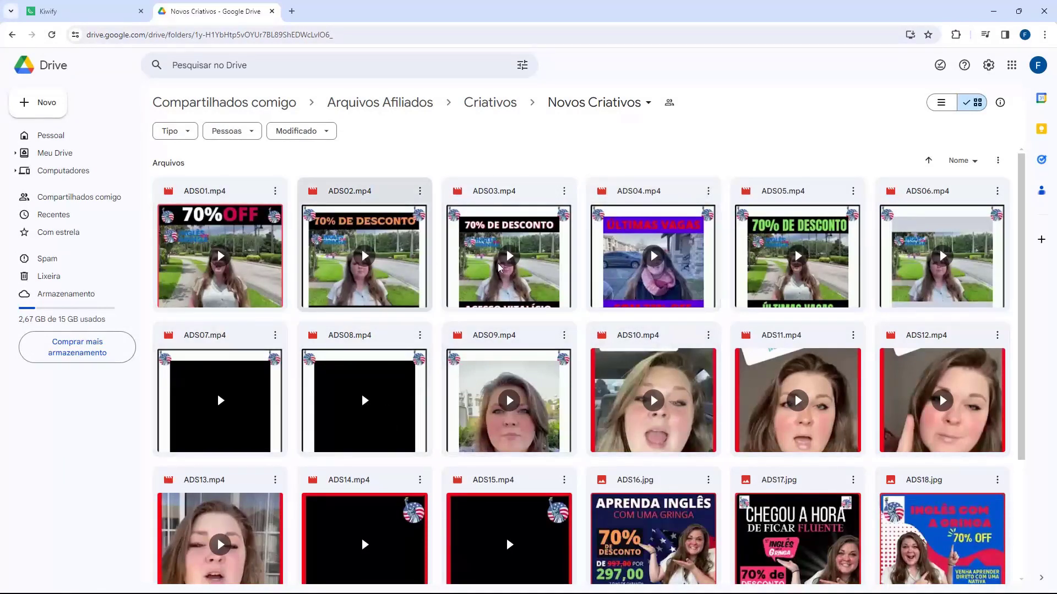
pyautogui.scroll(-3, 306, 420)
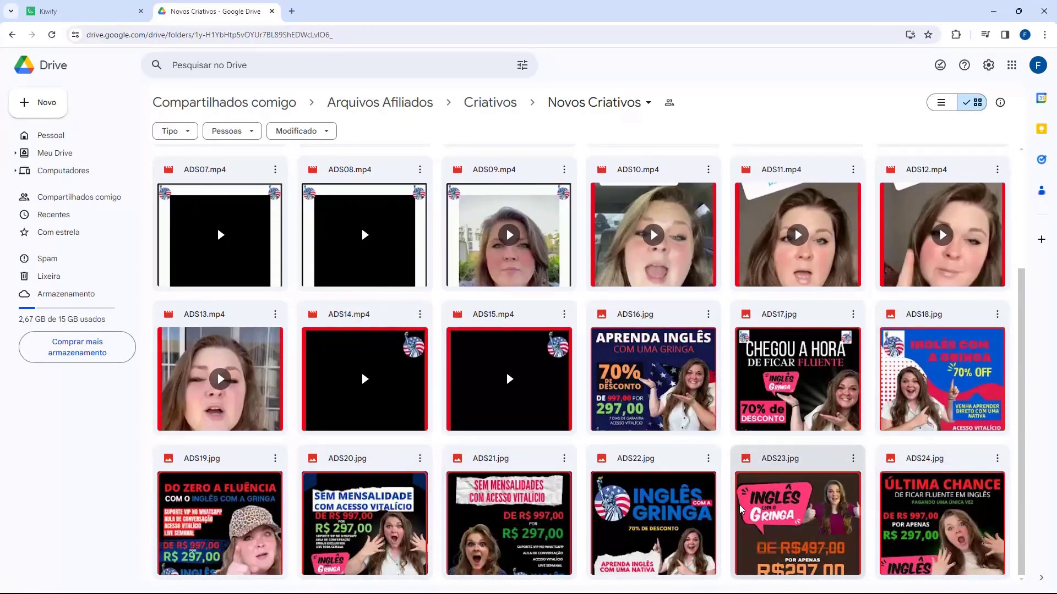
pyautogui.scroll(3, 741, 509)
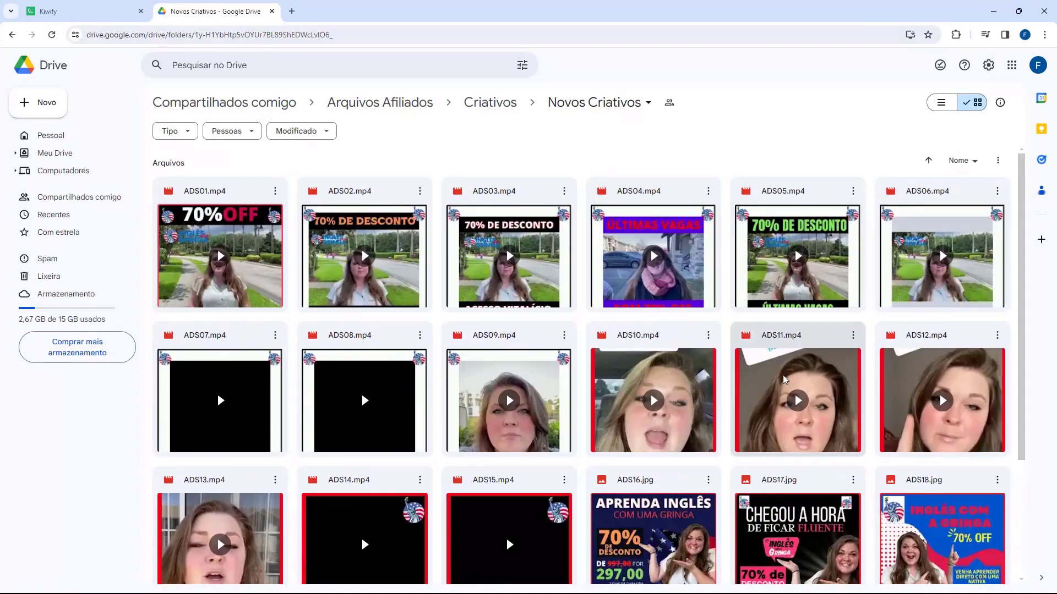
pyautogui.scroll(-3, 701, 378)
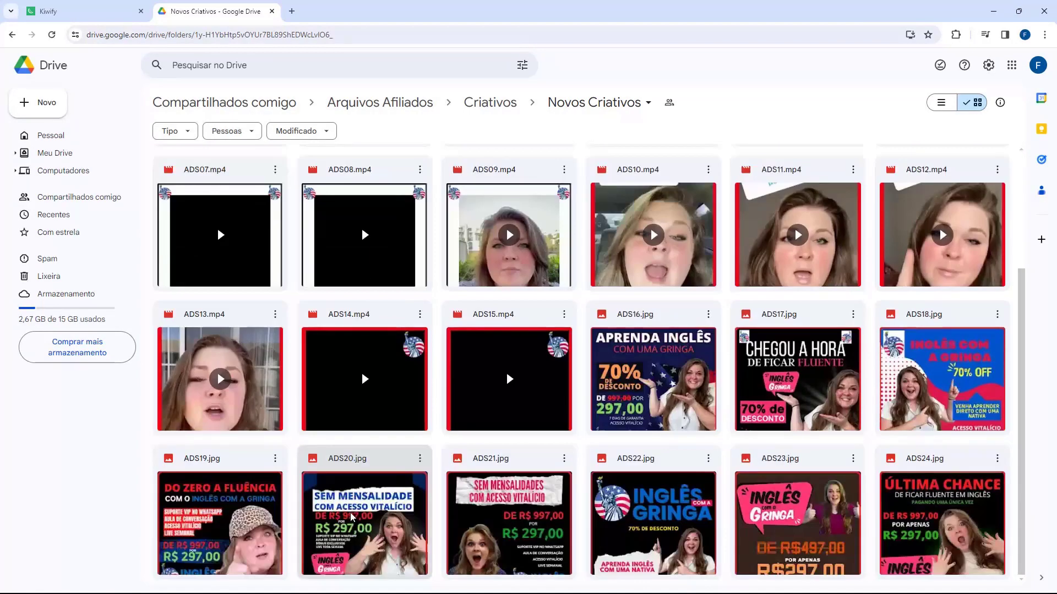
pyautogui.click(352, 518)
pyautogui.doubleClick(352, 517)
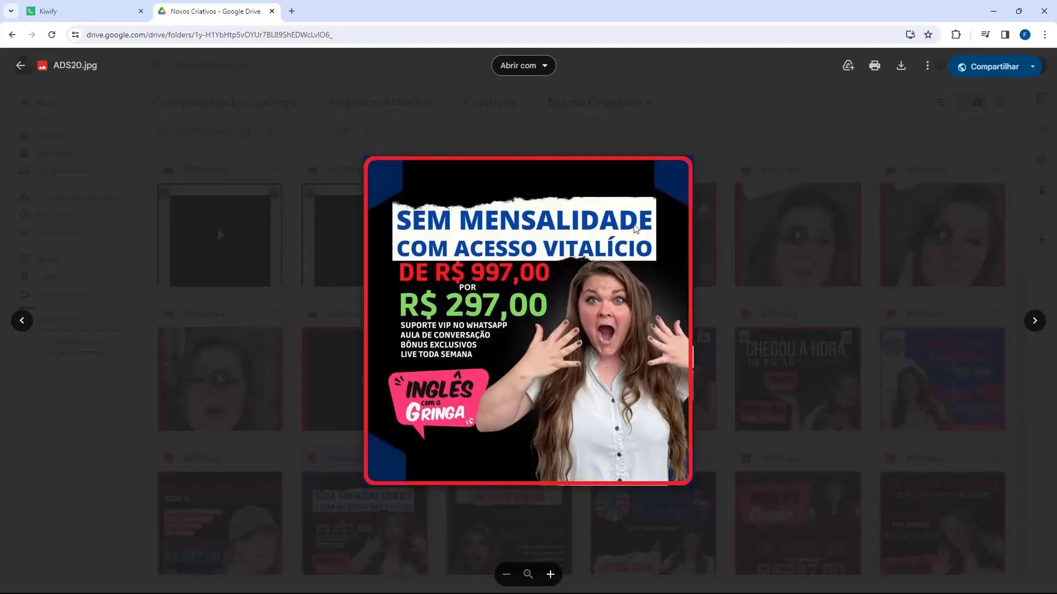
pyautogui.click(901, 67)
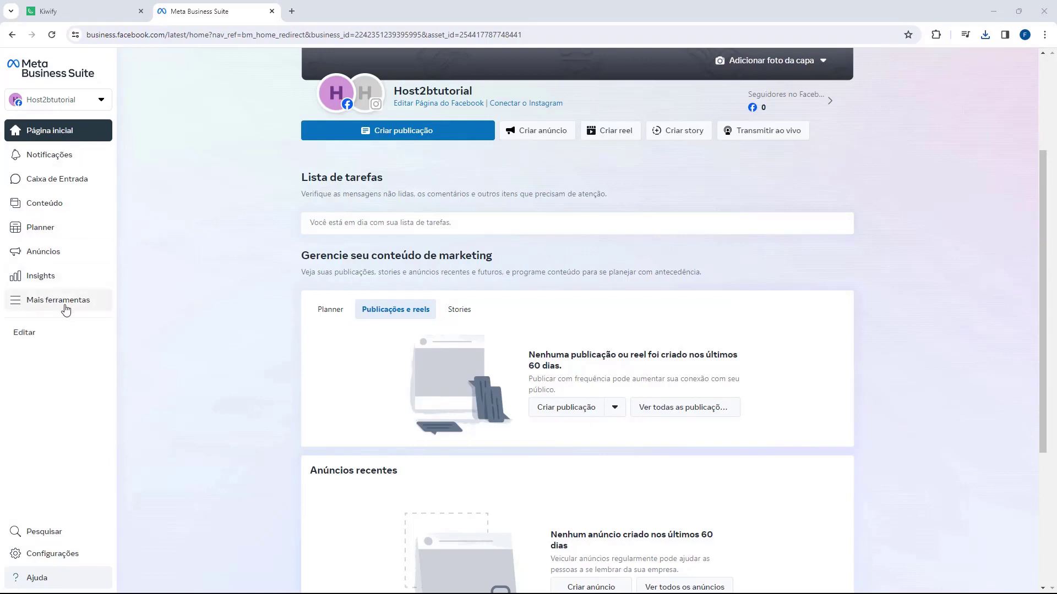
# Step: Launch Gerenciador de Anúncios from Mais ferramentas into a new tab
pyautogui.click(28, 306)
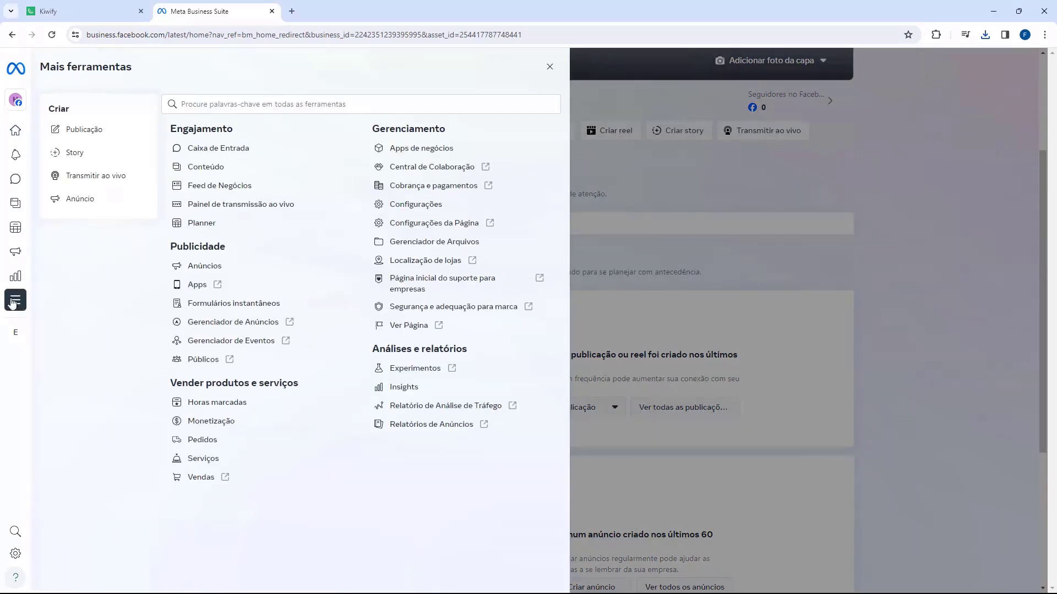
pyautogui.moveTo(174, 249); pyautogui.dragTo(219, 248)
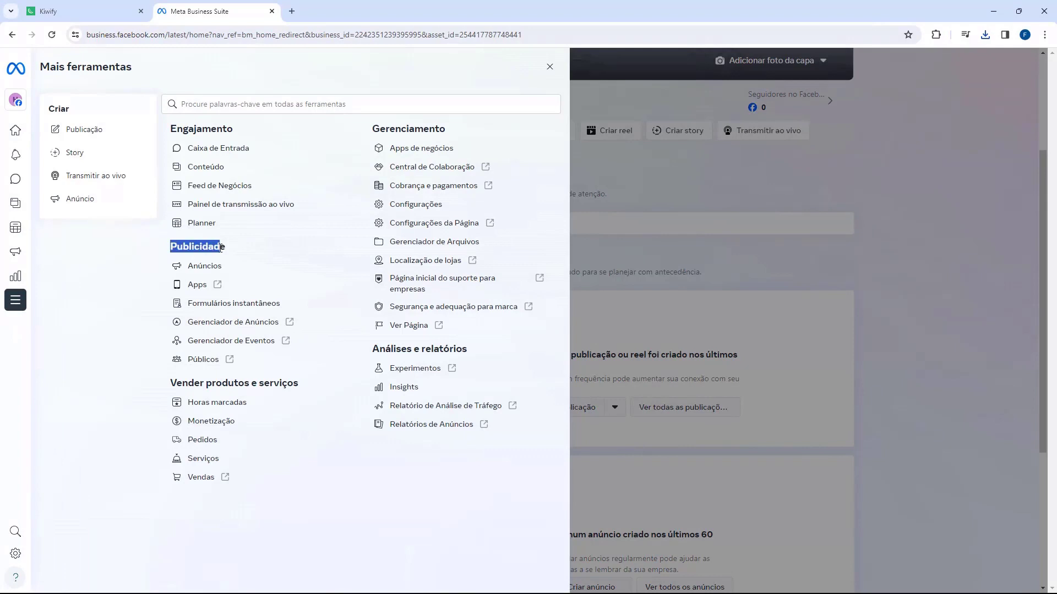
pyautogui.click(233, 325)
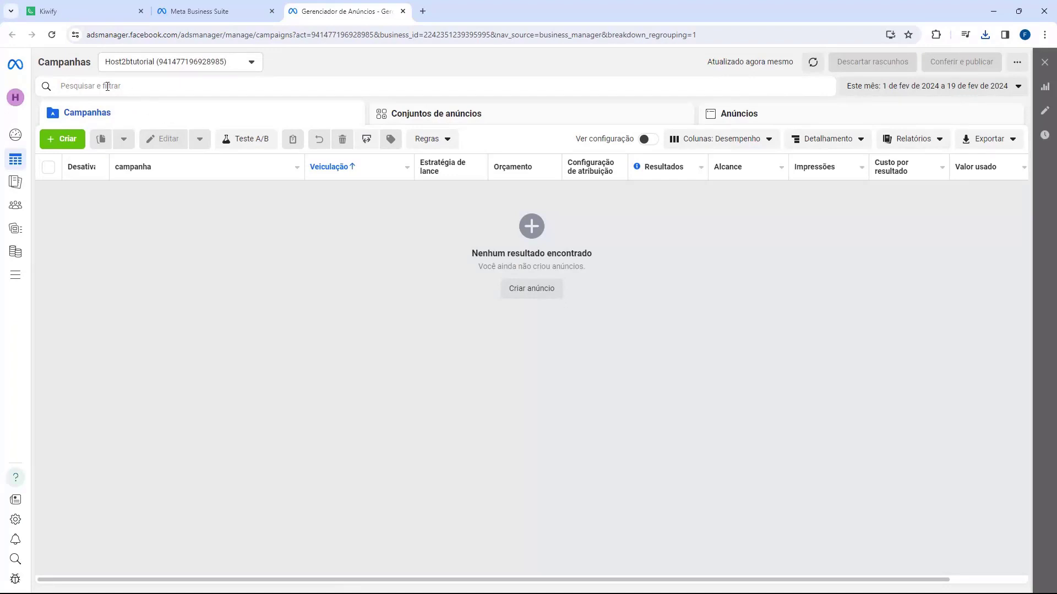
pyautogui.doubleClick(56, 62)
# Step: Create a new campaign with Vendas as the objective
pyautogui.click(174, 260)
pyautogui.click(60, 143)
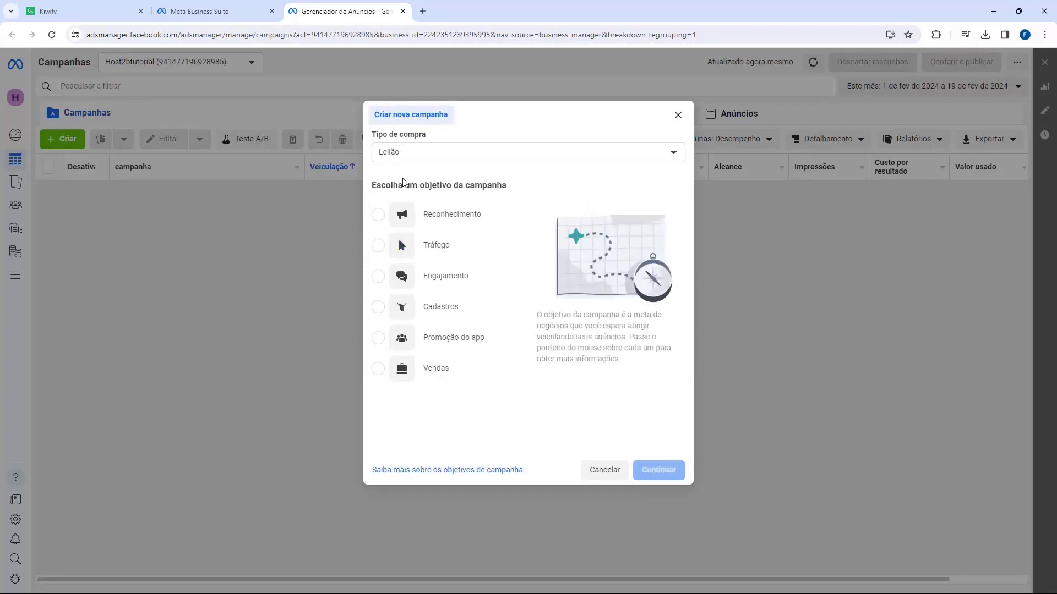
pyautogui.moveTo(373, 187); pyautogui.dragTo(470, 186)
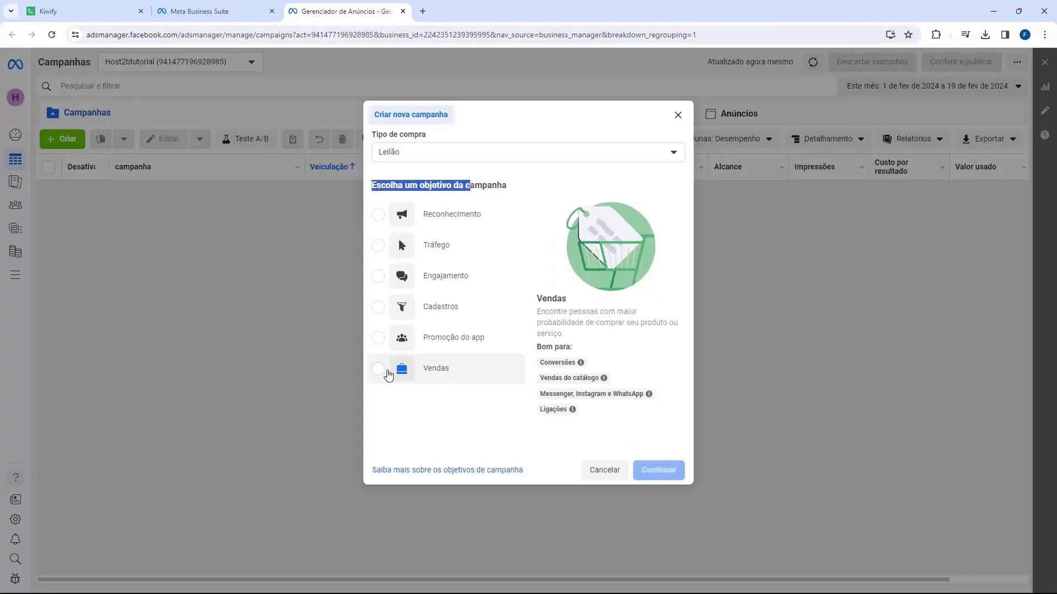
pyautogui.click(386, 371)
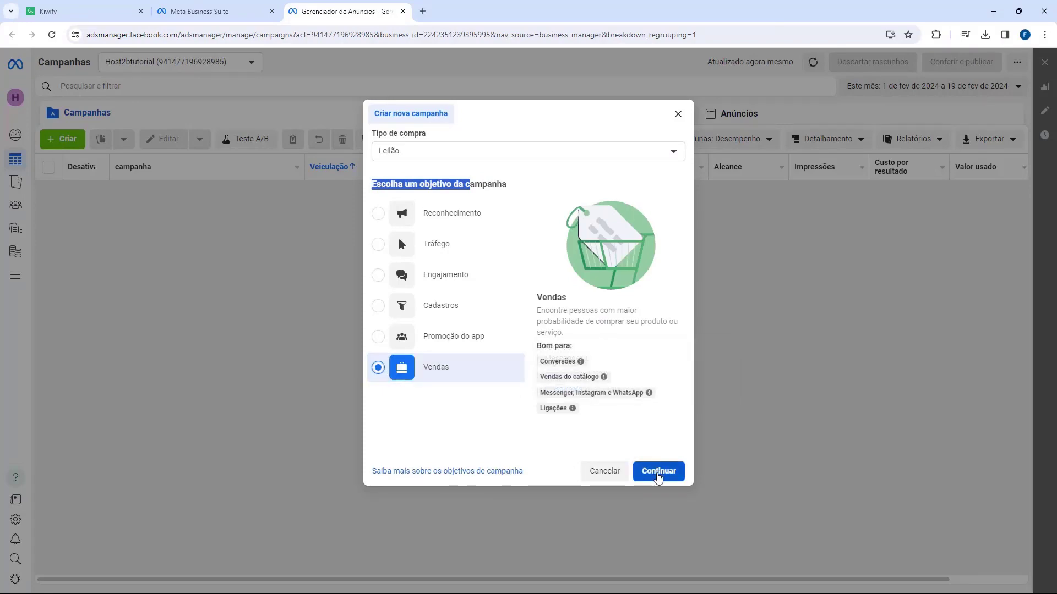
pyautogui.click(659, 471)
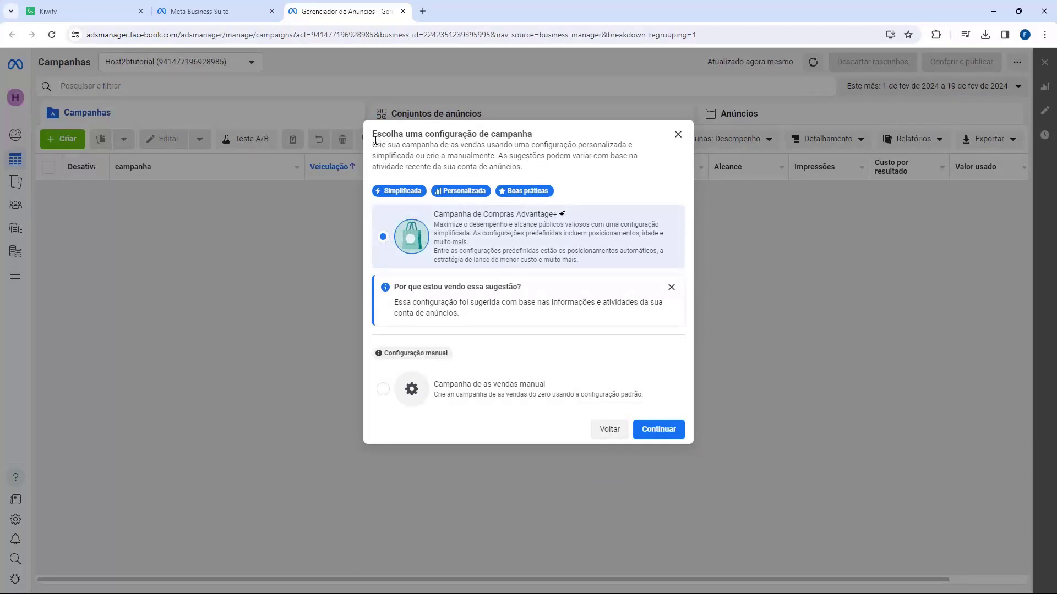
# Step: Choose the manual sales campaign setup instead of Advantage+ shopping
pyautogui.moveTo(375, 141); pyautogui.dragTo(455, 144)
pyautogui.click(455, 145)
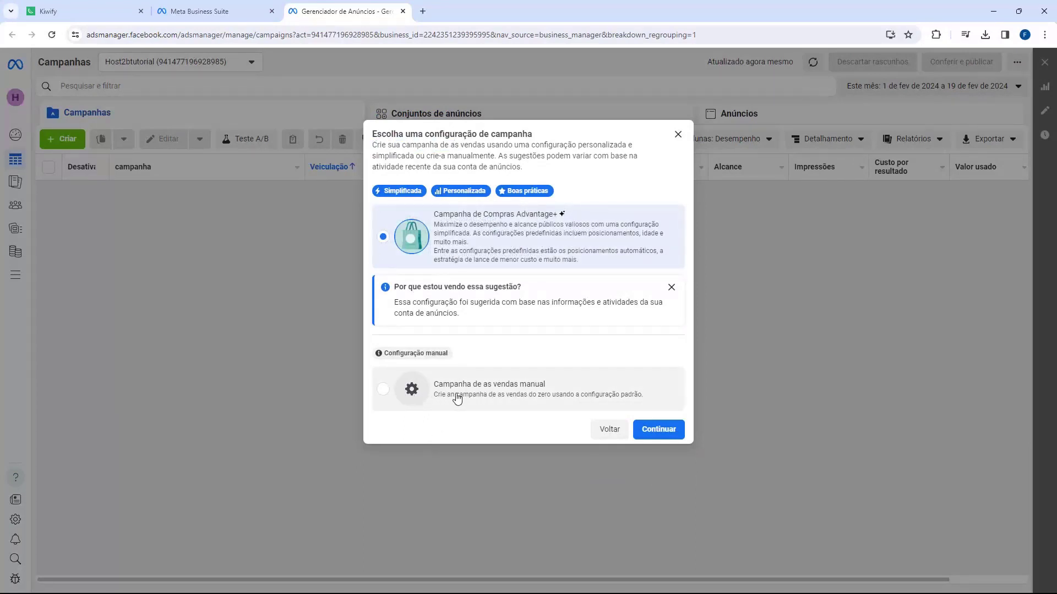
pyautogui.click(476, 394)
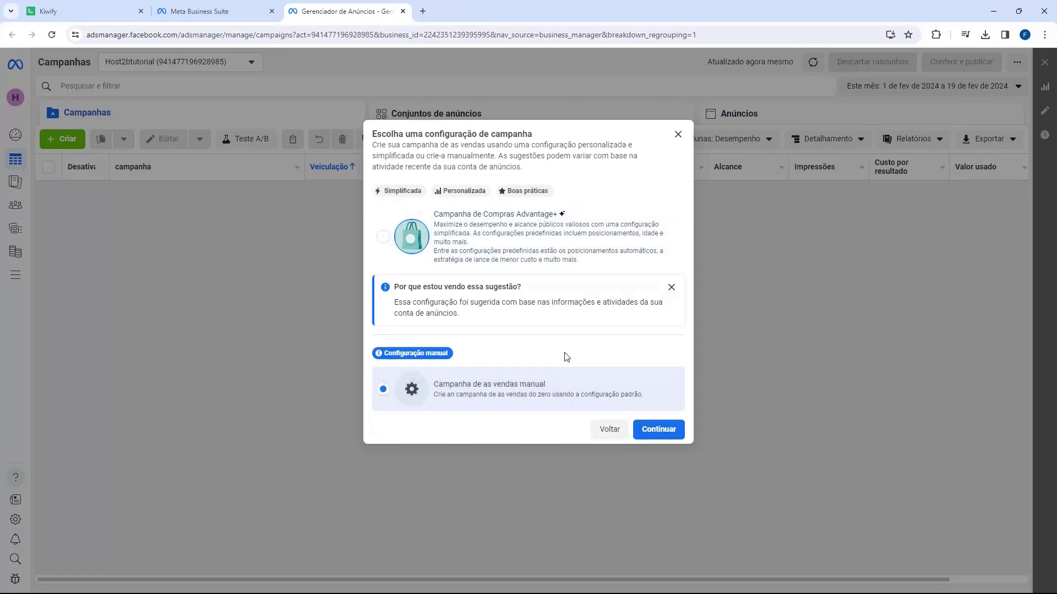
pyautogui.click(651, 430)
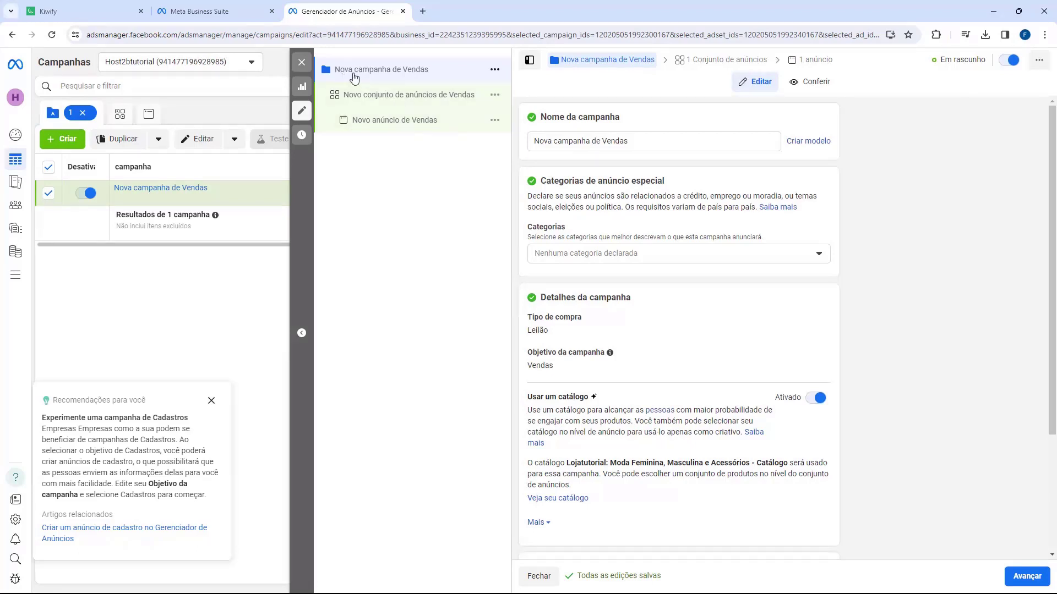
# Step: Rename the campaign to CAMPANHA 1
pyautogui.tripleClick(624, 143)
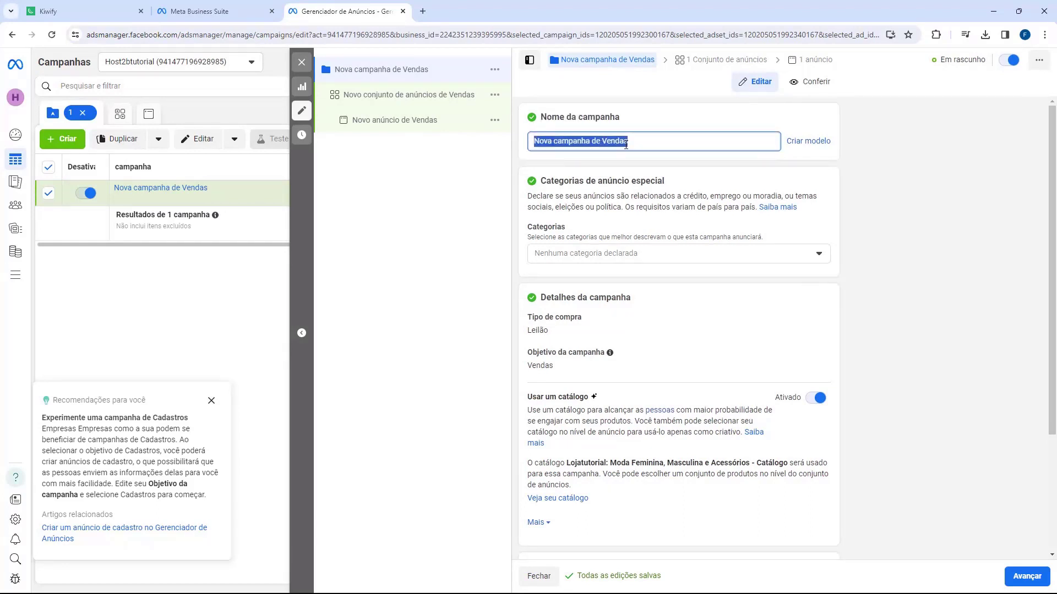
pyautogui.write('CAMPANH')
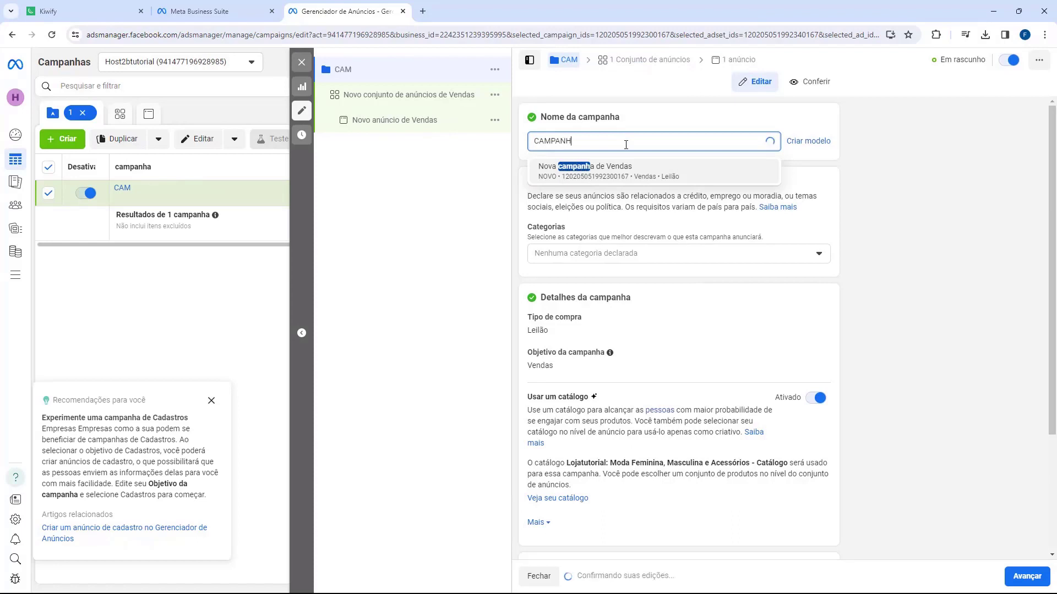
pyautogui.write('A 1')
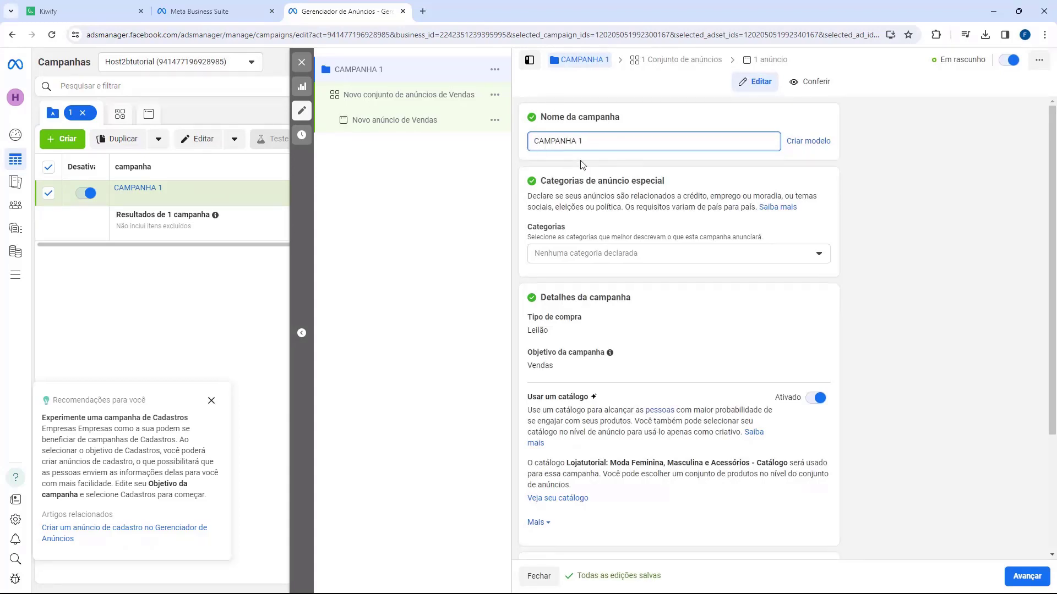
pyautogui.scroll(-1, 567, 187)
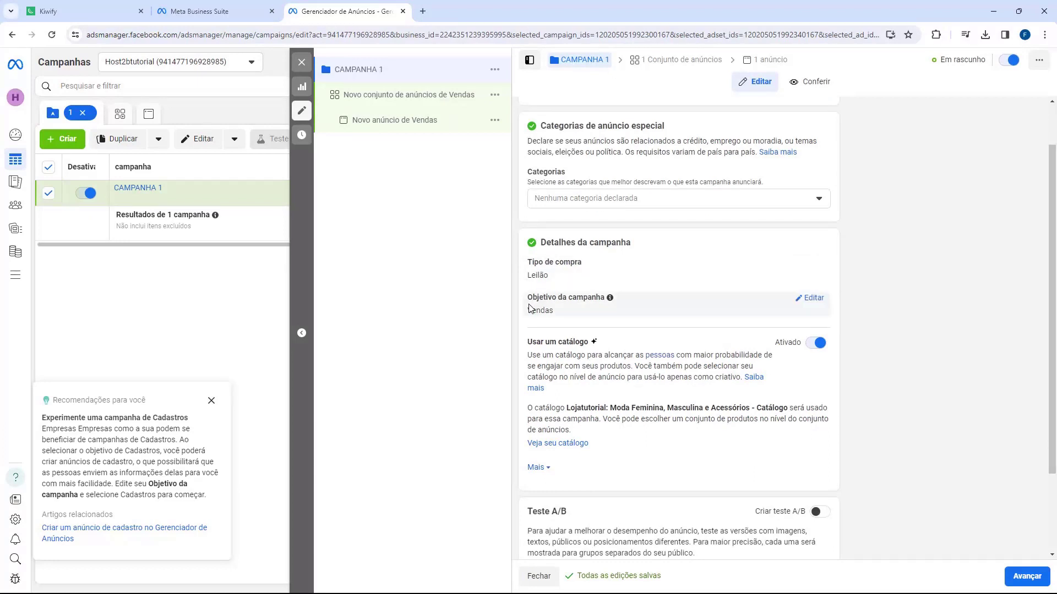
pyautogui.scroll(-1, 552, 276)
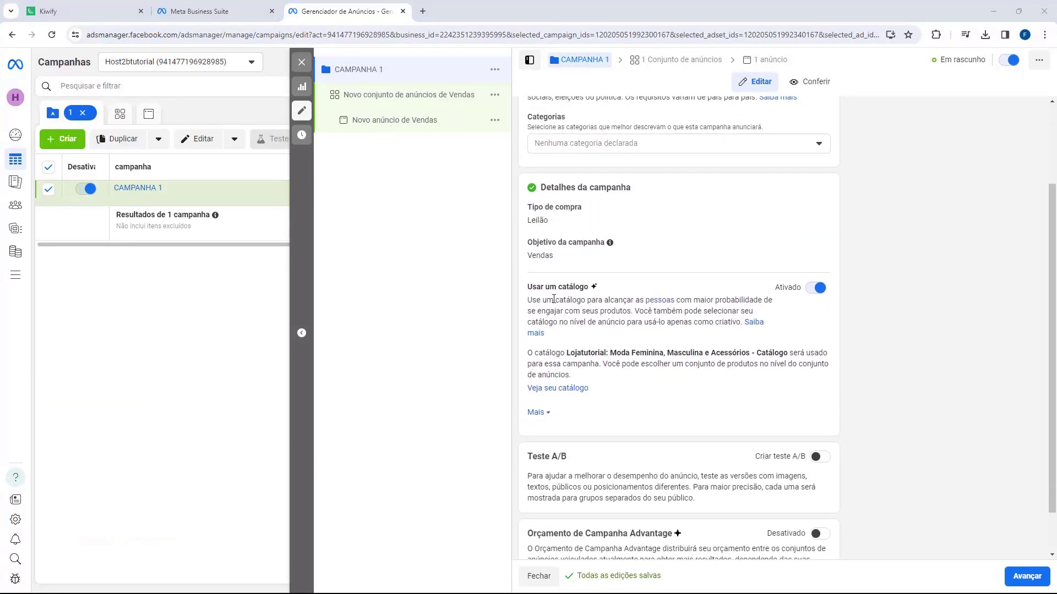
# Step: Switch off 'Usar um catálogo' and move on to the ad set
pyautogui.click(819, 291)
pyautogui.scroll(2, 690, 502)
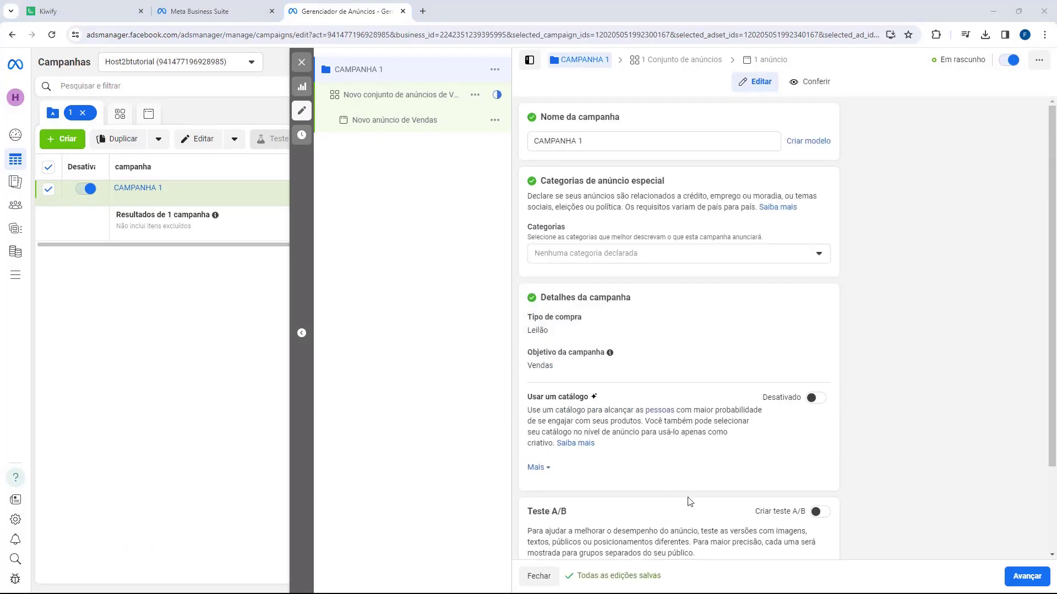
pyautogui.scroll(-4, 660, 400)
pyautogui.scroll(4, 658, 401)
pyautogui.click(365, 96)
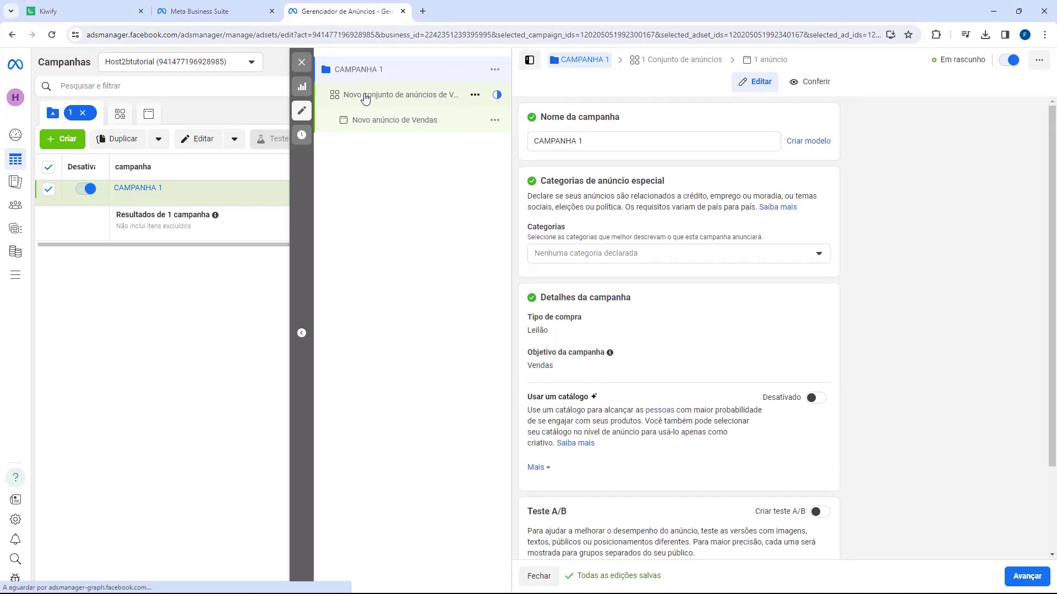
# Step: Keep Site as conversion location and 'Maximizar o número de conversões' as the goal
pyautogui.moveTo(547, 117); pyautogui.dragTo(644, 120)
pyautogui.click(644, 120)
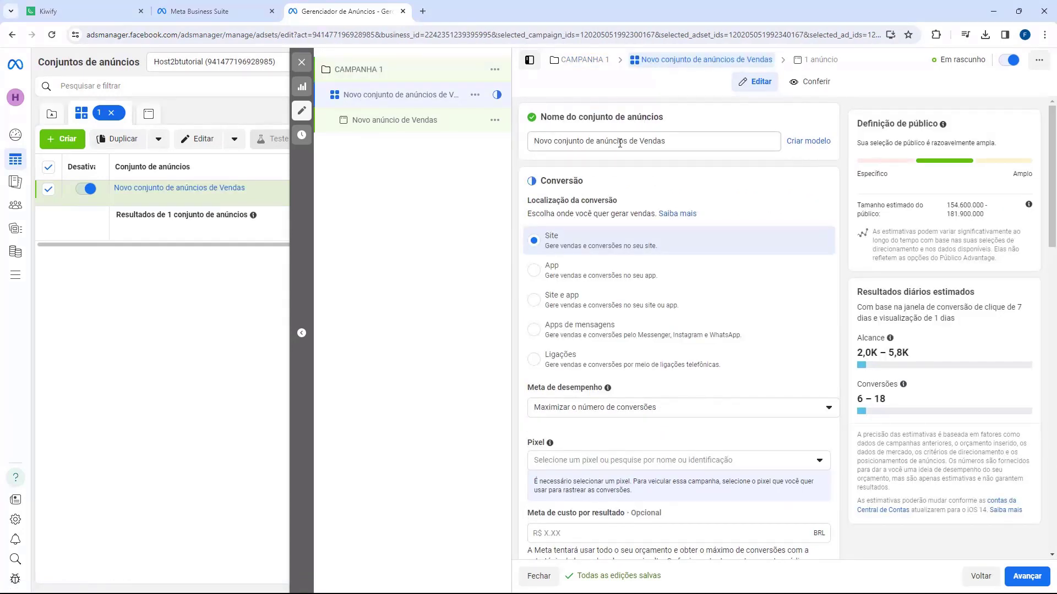
pyautogui.doubleClick(559, 176)
pyautogui.click(568, 208)
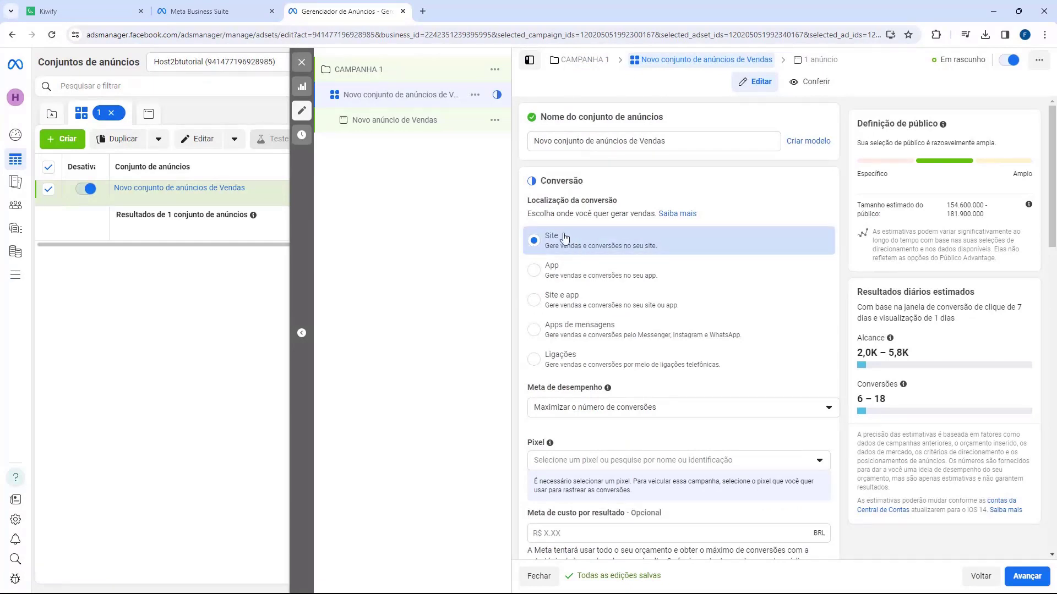
pyautogui.scroll(-2, 554, 249)
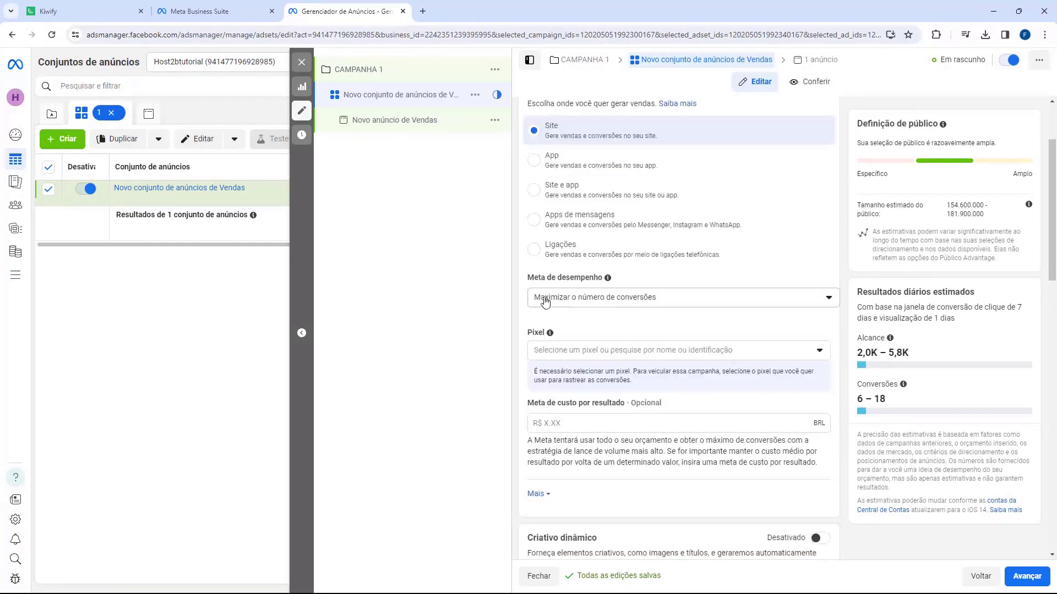
pyautogui.moveTo(527, 278); pyautogui.dragTo(553, 281)
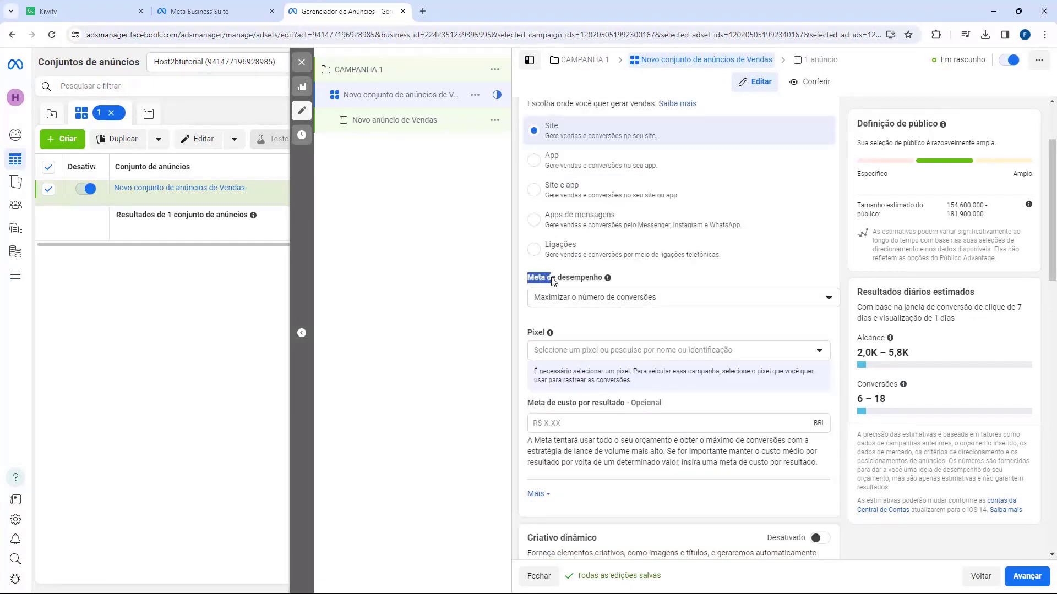
pyautogui.click(579, 305)
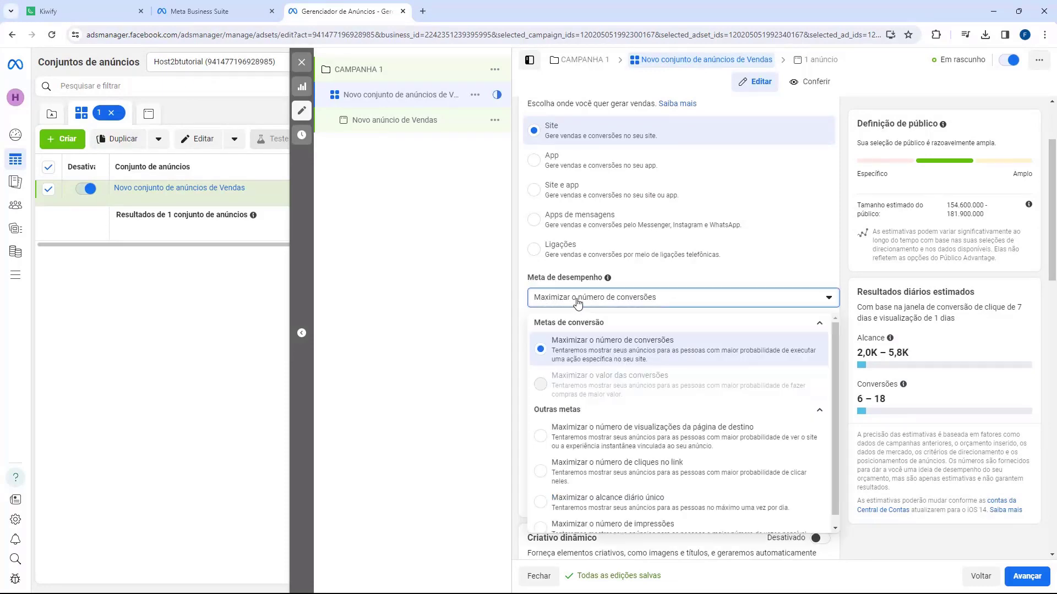
pyautogui.click(617, 355)
# Step: Track conversions with Pixel Tutorial using Comprar as the conversion event
pyautogui.scroll(-1, 614, 349)
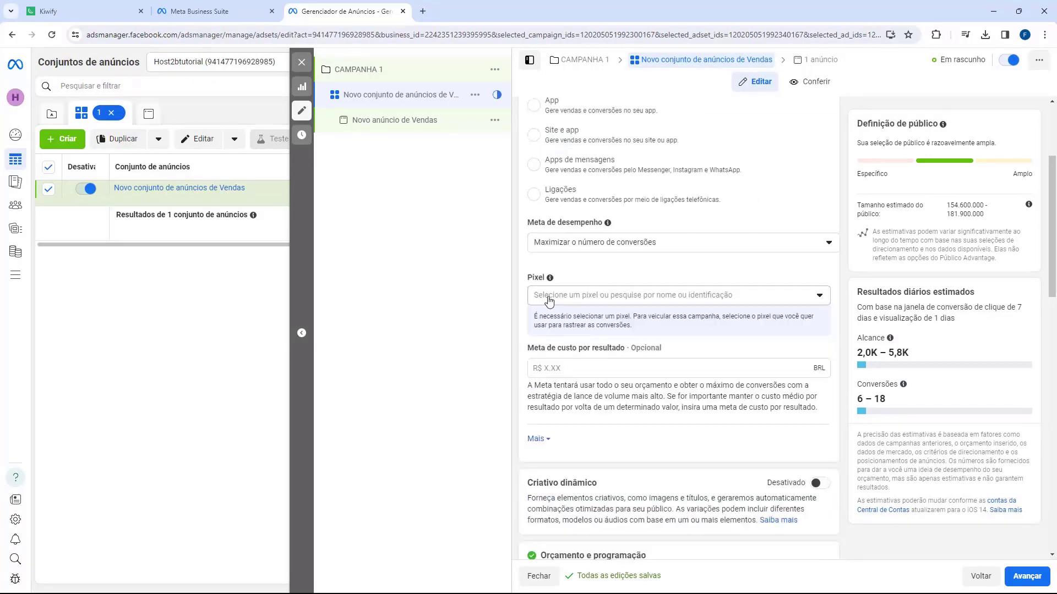
pyautogui.click(549, 300)
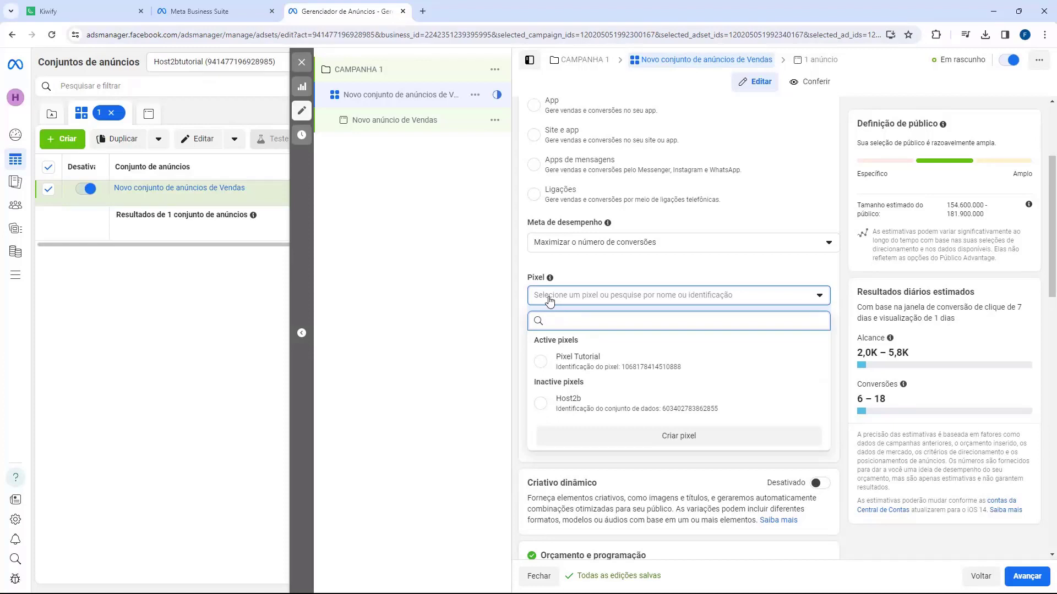
pyautogui.click(544, 361)
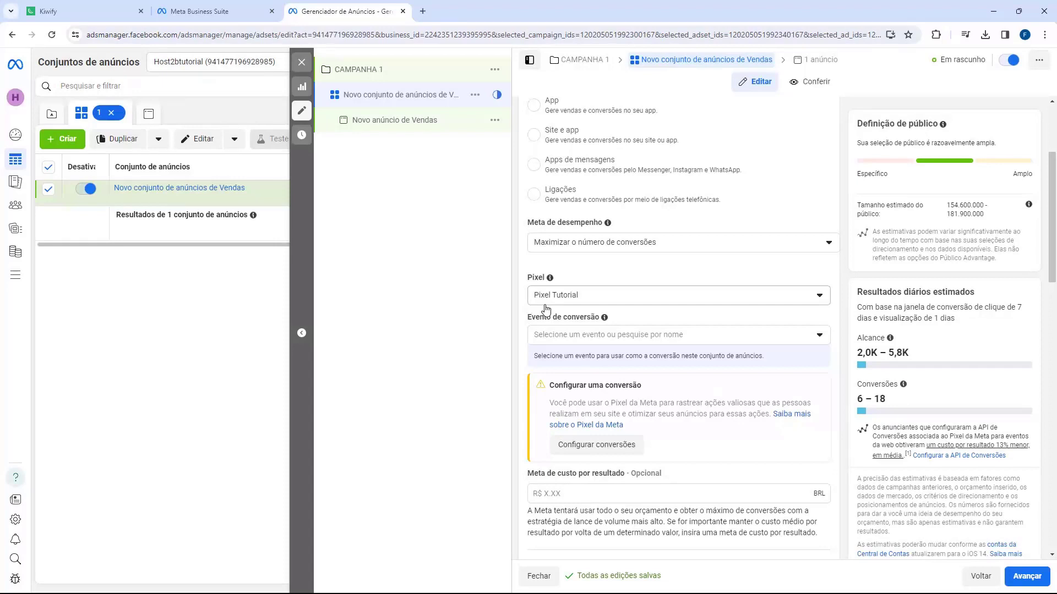
pyautogui.click(568, 336)
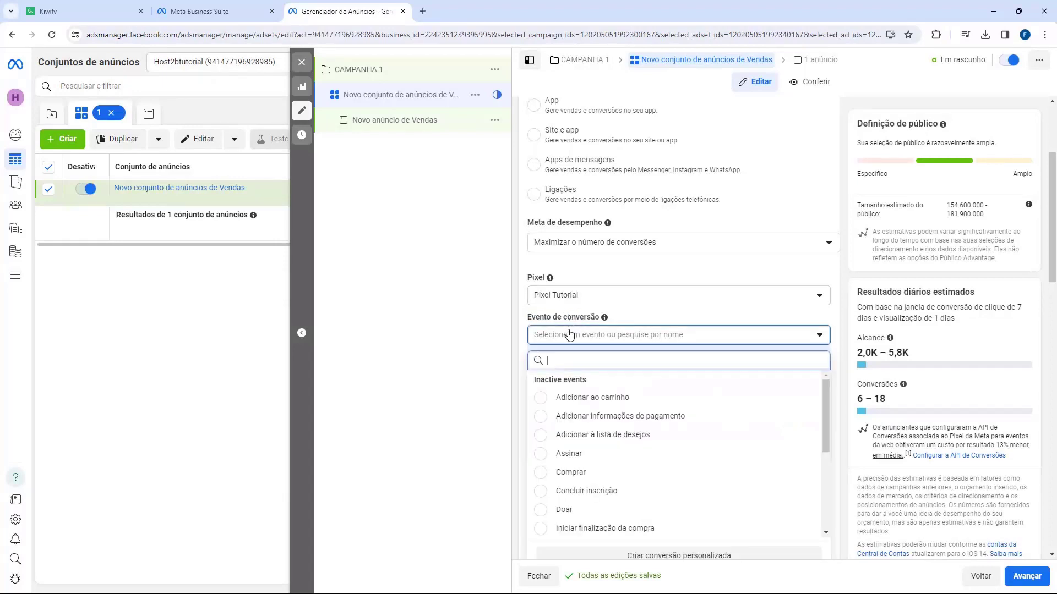
pyautogui.click(560, 482)
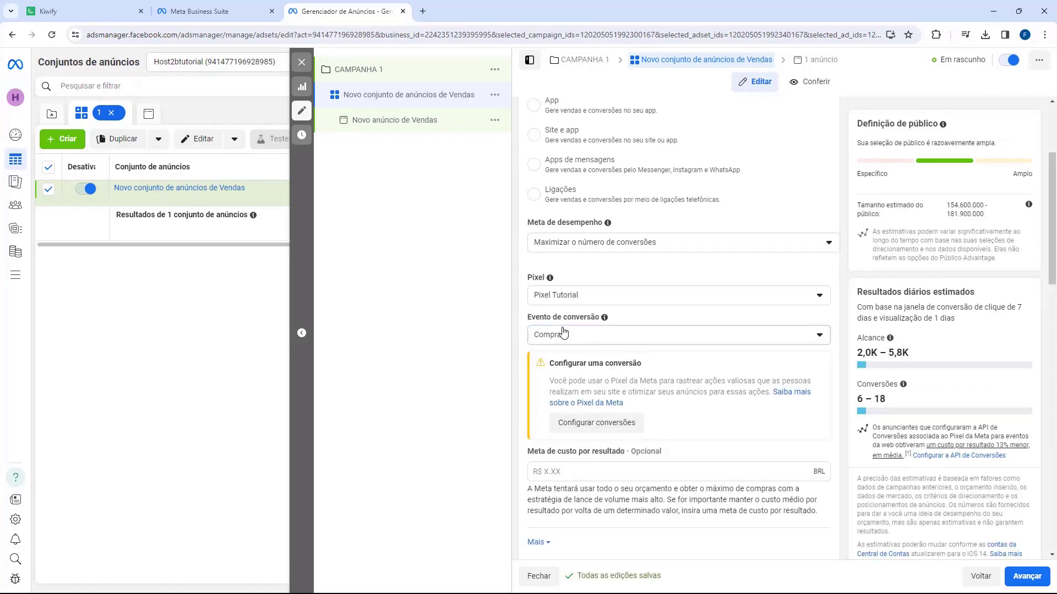
# Step: Collapse the extra scheduling options with Ocultar opções
pyautogui.scroll(-2, 558, 286)
pyautogui.scroll(-2, 559, 269)
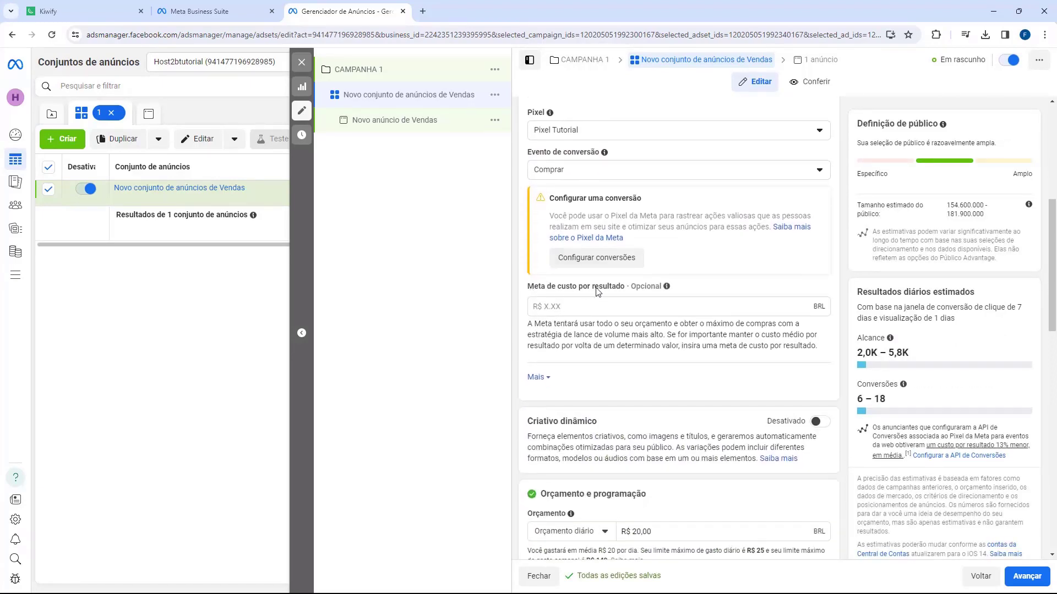
pyautogui.scroll(-1, 521, 290)
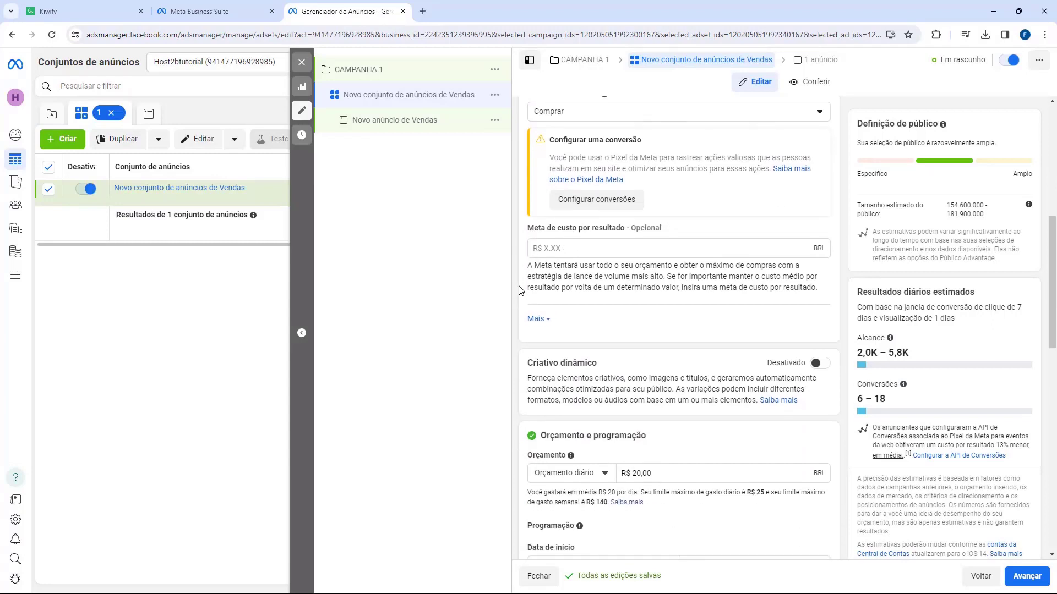
pyautogui.scroll(-1, 521, 290)
pyautogui.scroll(-3, 546, 298)
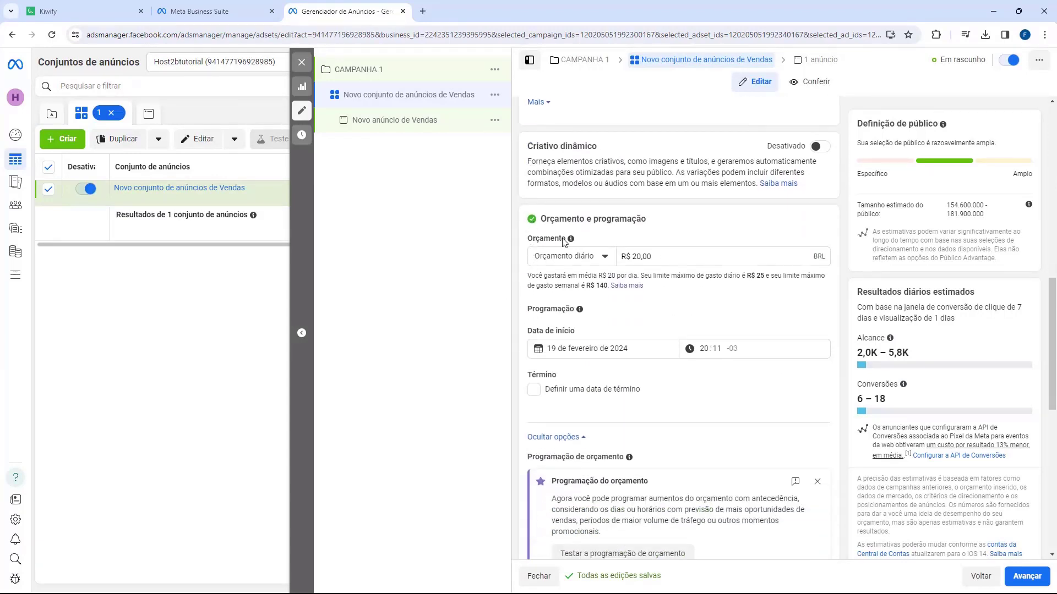
pyautogui.moveTo(542, 222); pyautogui.dragTo(618, 217)
pyautogui.click(618, 218)
pyautogui.moveTo(528, 242); pyautogui.dragTo(559, 244)
pyautogui.click(564, 243)
pyautogui.scroll(-1, 602, 245)
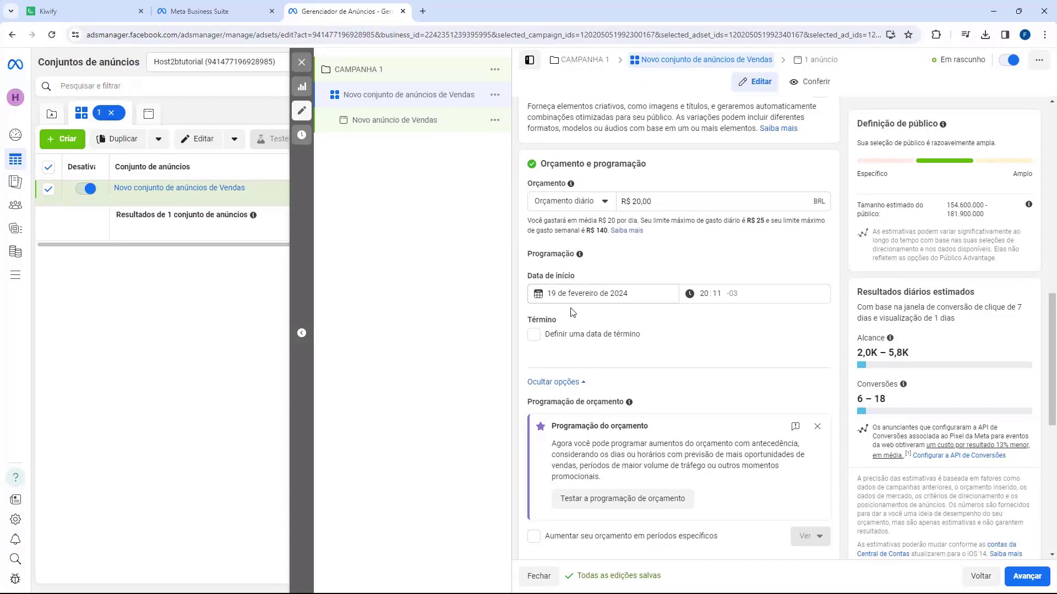
pyautogui.scroll(-1, 572, 312)
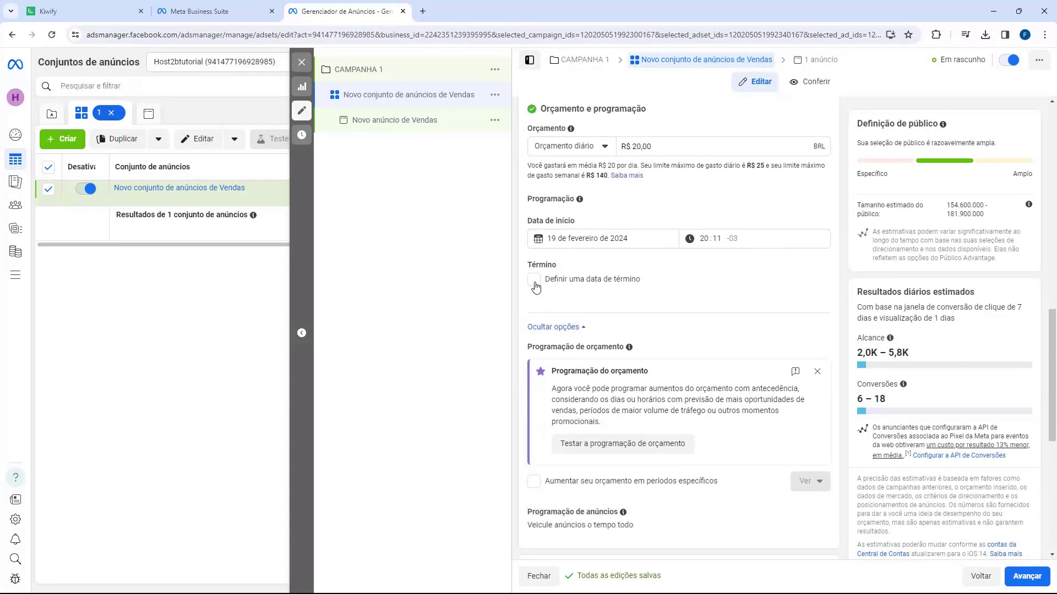
pyautogui.scroll(-1, 539, 277)
pyautogui.click(557, 274)
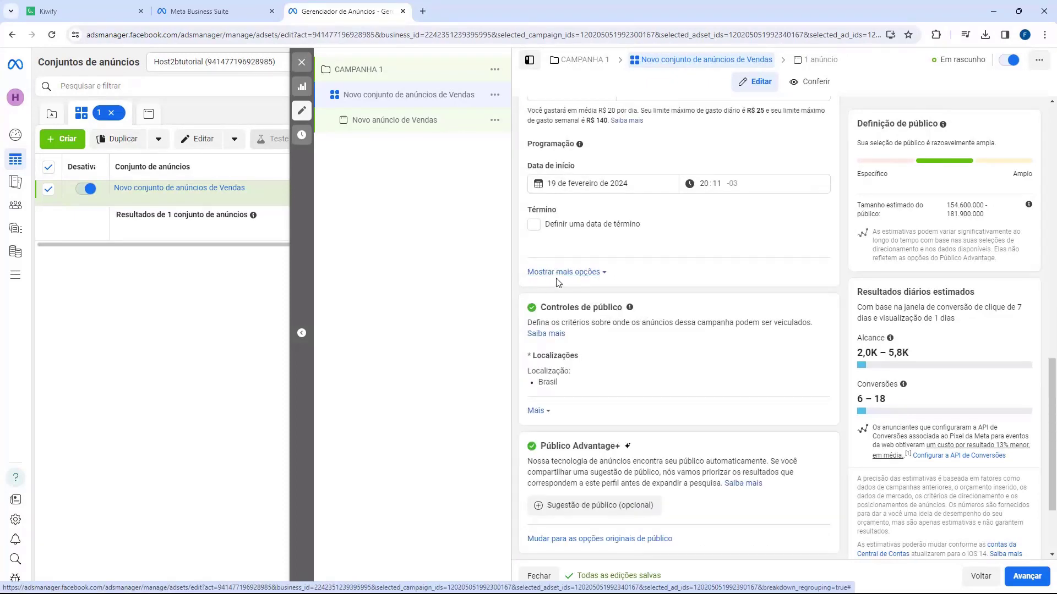
# Step: Expand 'Sugestão de público (opcional)' in the Público Advantage+ section
pyautogui.scroll(-1, 561, 266)
pyautogui.moveTo(541, 252); pyautogui.dragTo(598, 255)
pyautogui.click(598, 255)
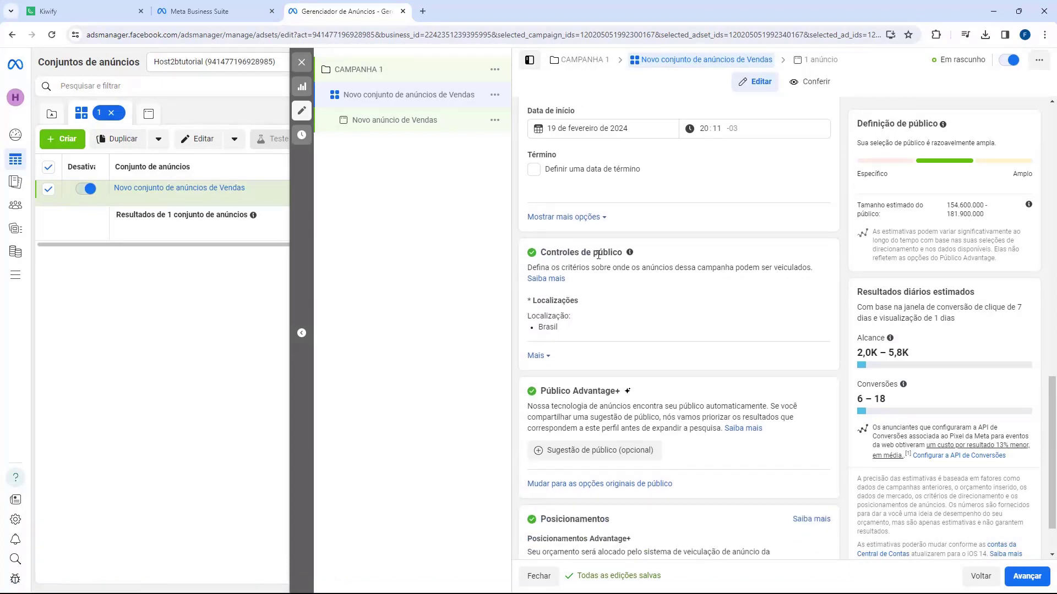
pyautogui.scroll(-1, 591, 258)
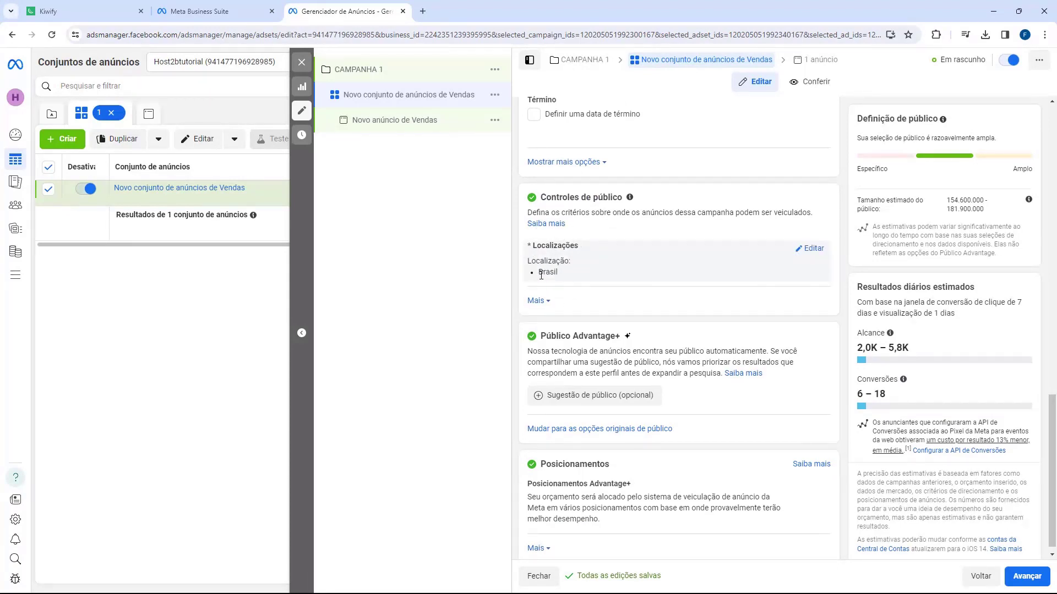
pyautogui.scroll(-1, 541, 275)
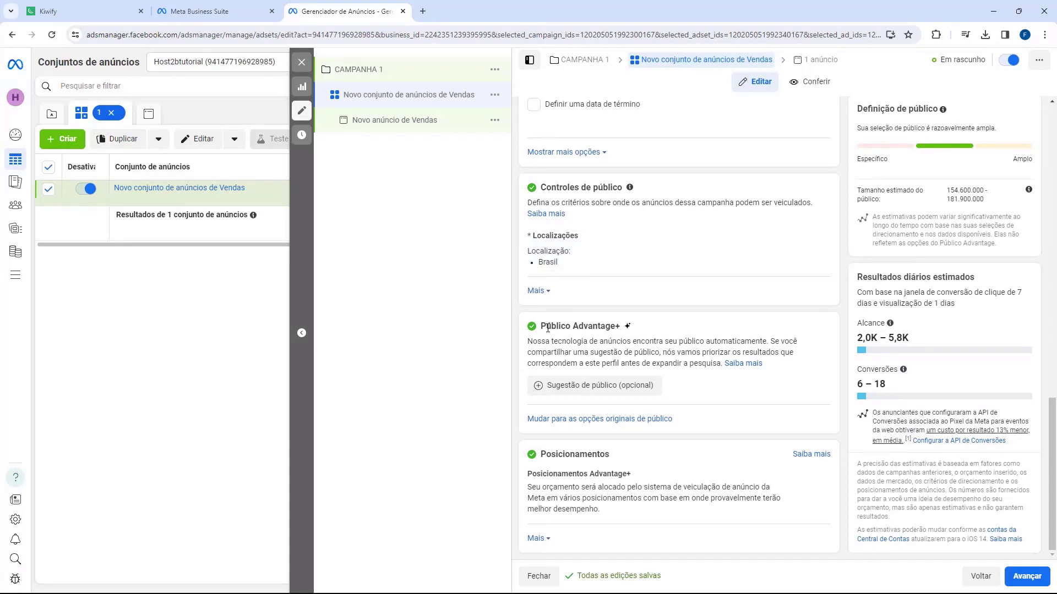
pyautogui.moveTo(543, 329); pyautogui.dragTo(577, 325)
pyautogui.click(578, 385)
pyautogui.scroll(-2, 553, 330)
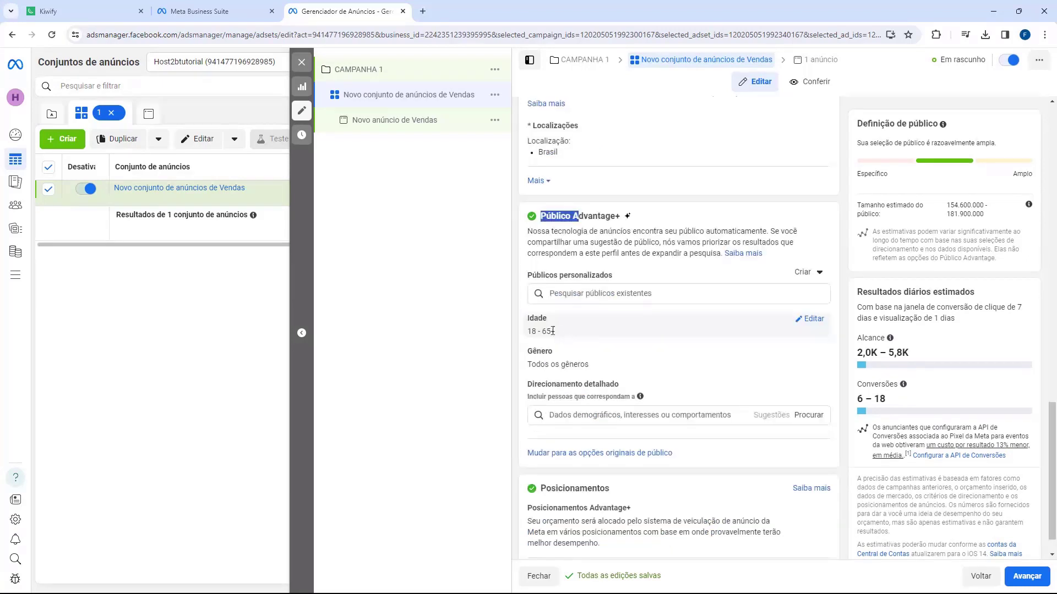
pyautogui.click(532, 330)
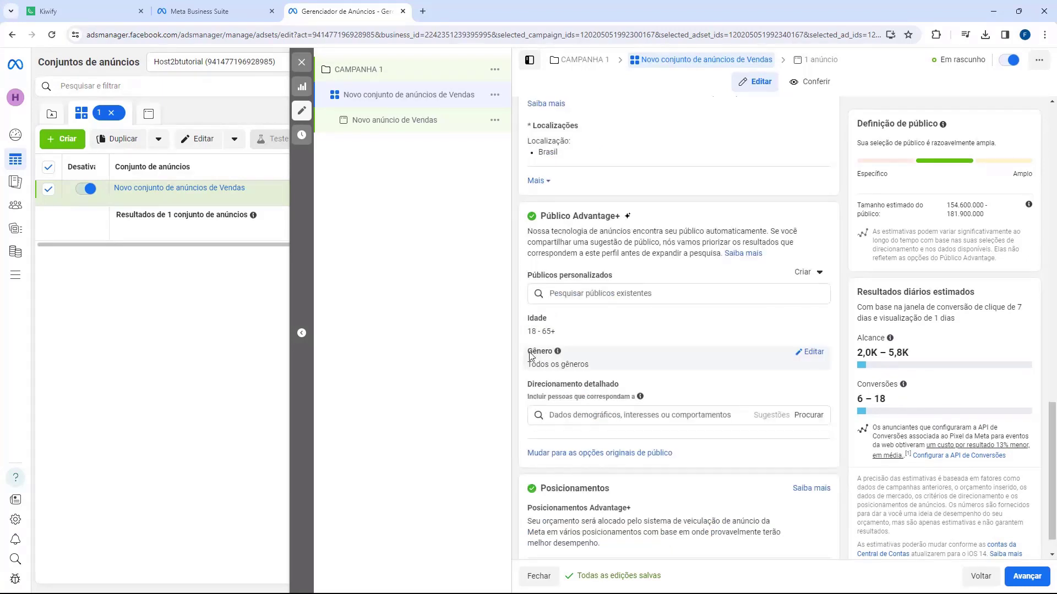
pyautogui.click(547, 356)
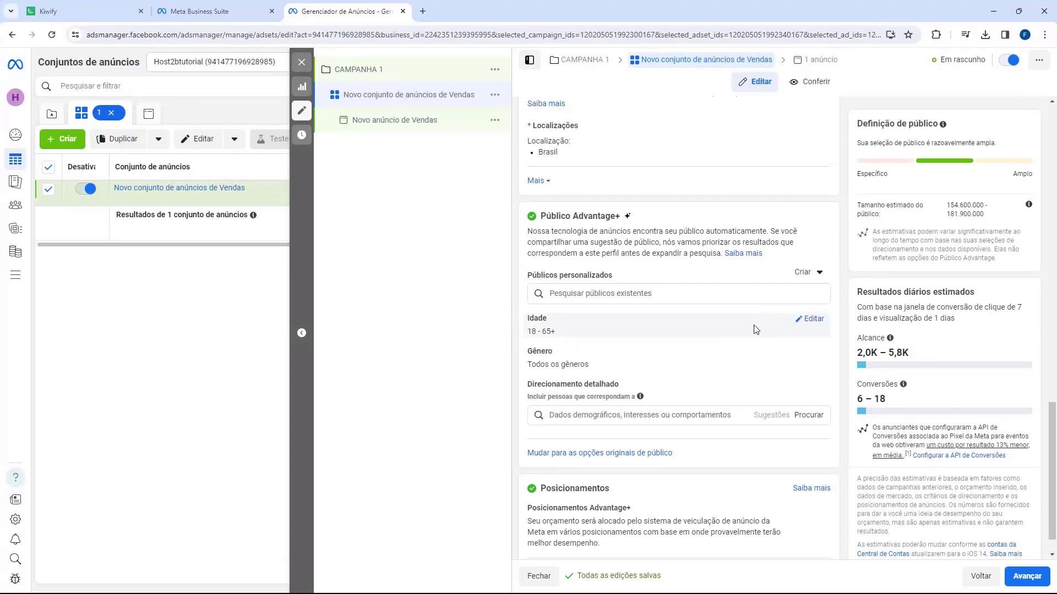
# Step: Set the suggested audience age to minimum 20 and maximum 40
pyautogui.click(808, 324)
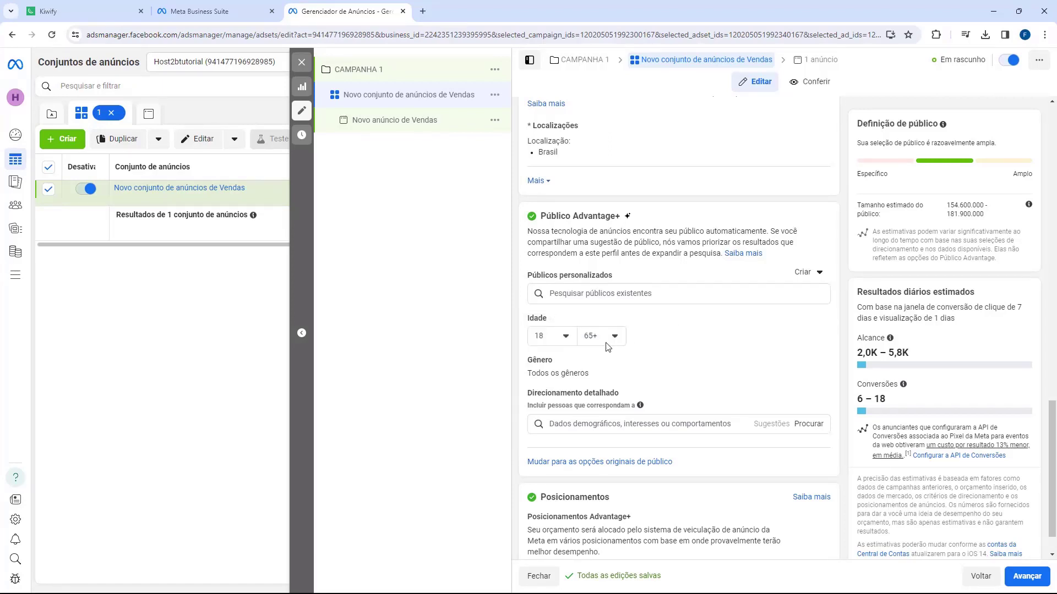
pyautogui.click(566, 343)
pyautogui.click(559, 398)
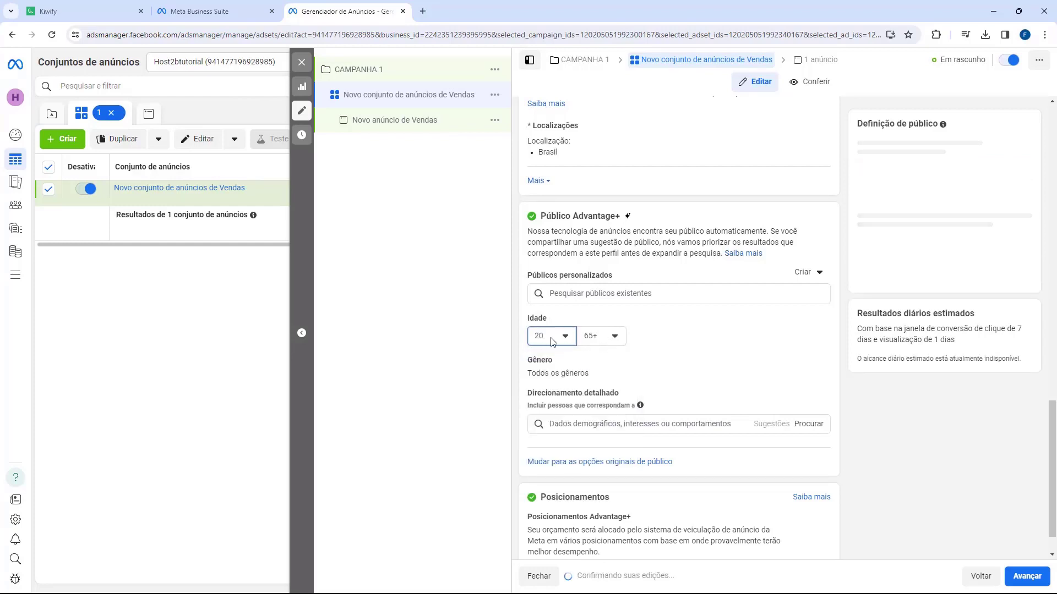
pyautogui.click(602, 336)
pyautogui.scroll(5, 619, 421)
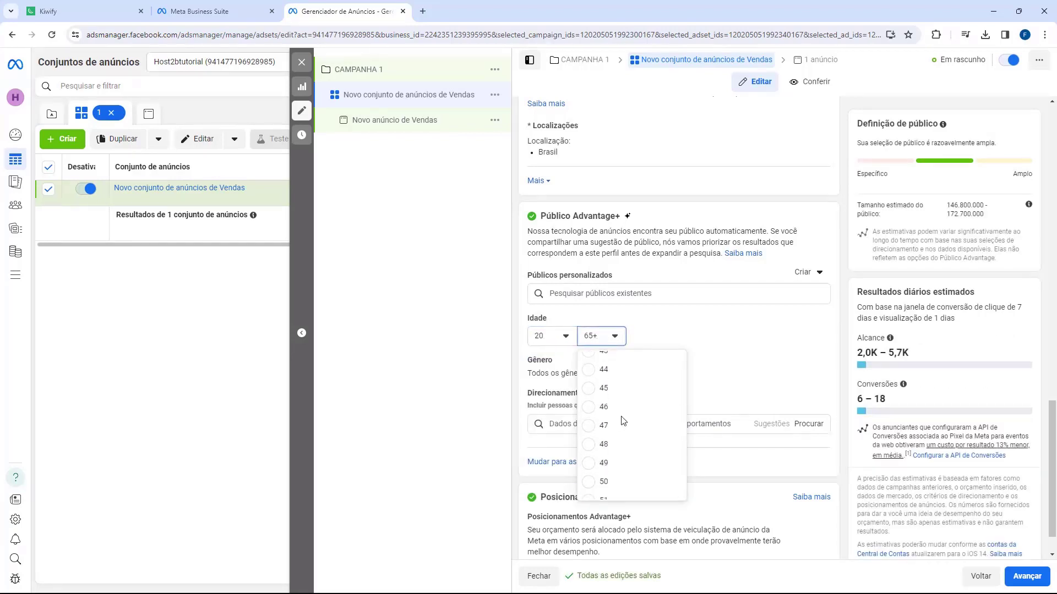
pyautogui.scroll(3, 620, 424)
pyautogui.click(618, 425)
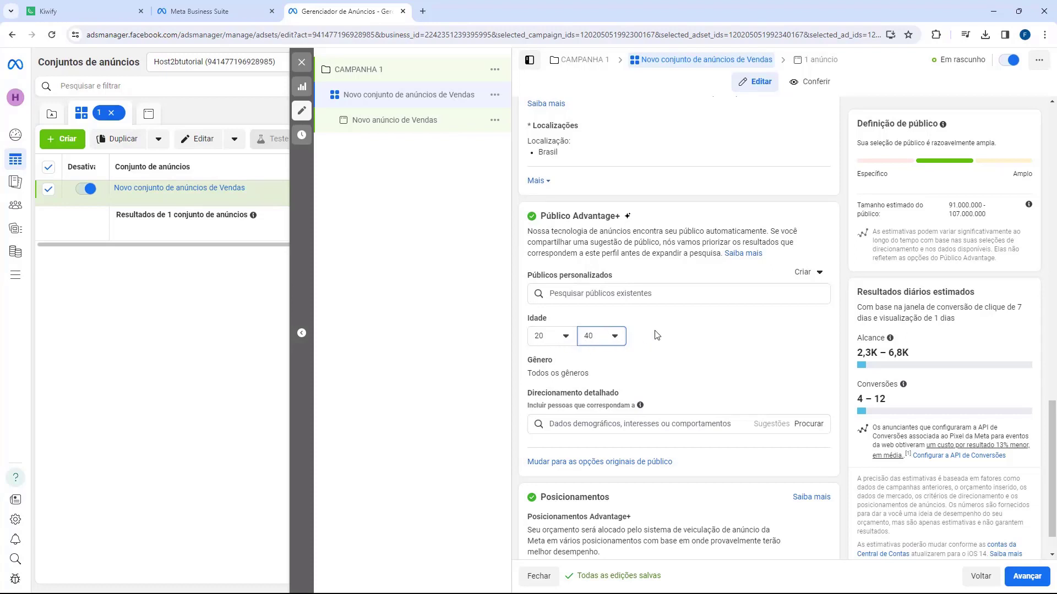
# Step: Keep Gênero on Todos and begin a detailed targeting interest search
pyautogui.click(811, 361)
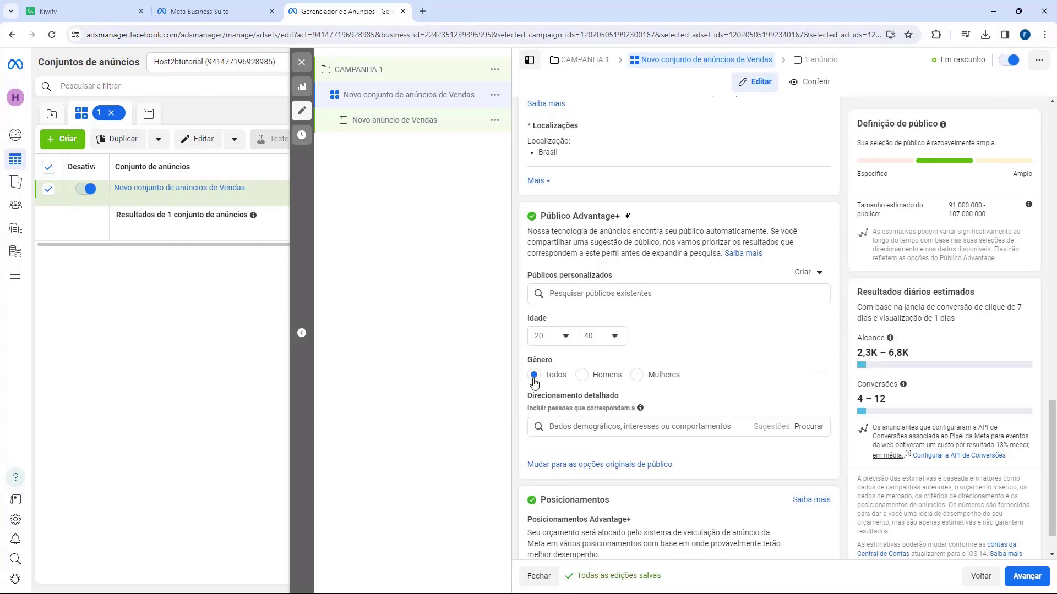
pyautogui.moveTo(533, 401); pyautogui.dragTo(567, 405)
pyautogui.click(597, 424)
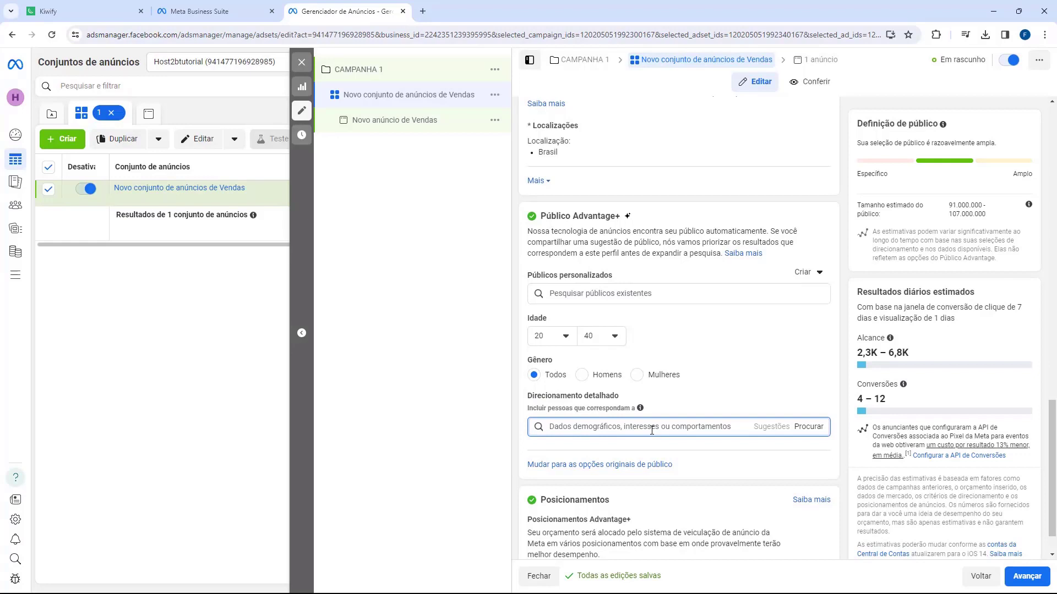
# Step: Search detailed targeting and add the 'Idioma inglês' interest, reaching about 15.2–17.8 million people
pyautogui.write('I')
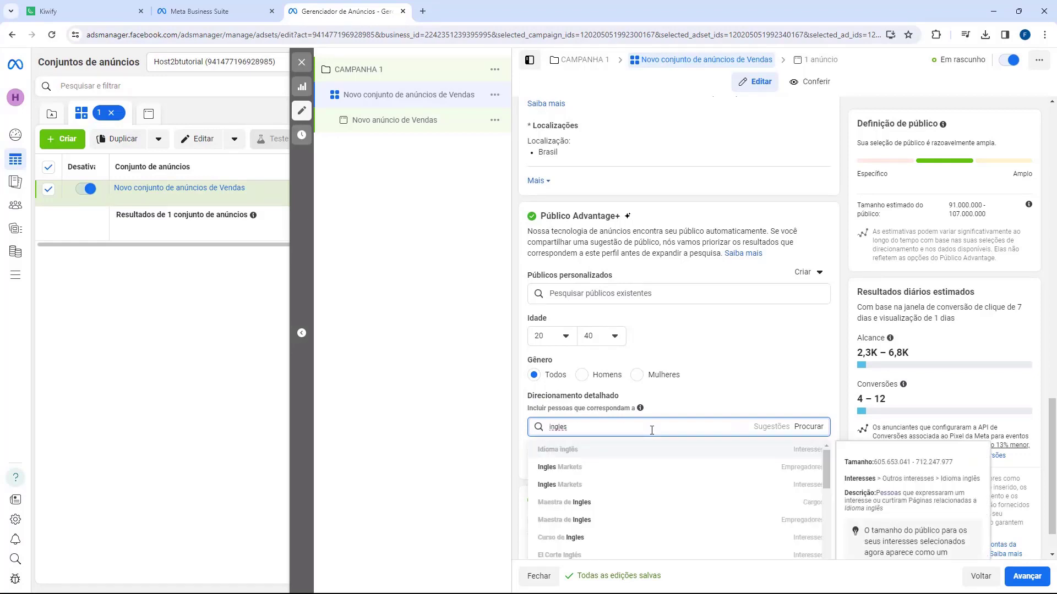
pyautogui.click(574, 454)
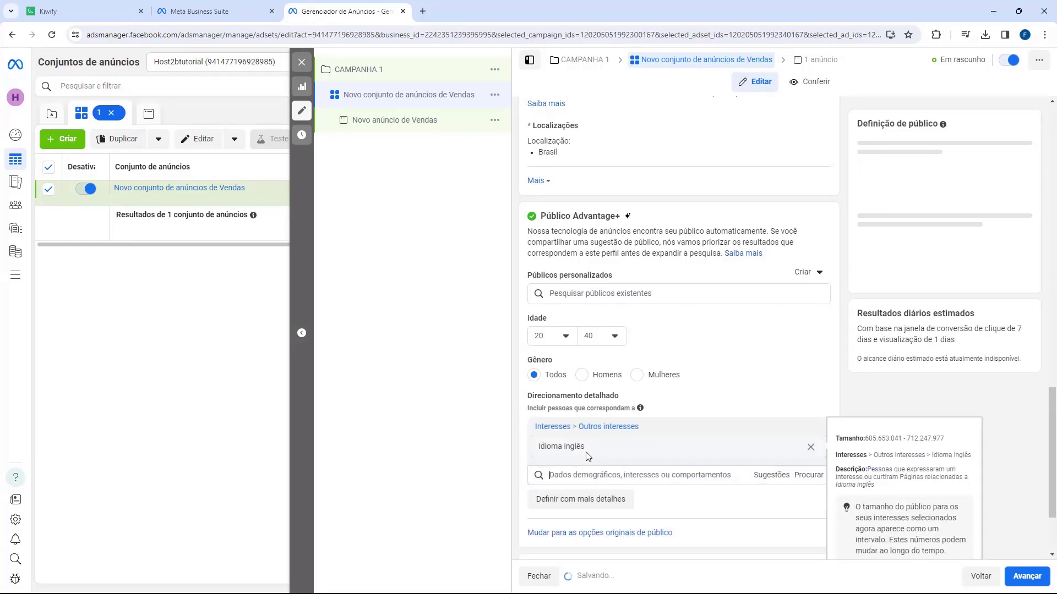
pyautogui.scroll(-1, 600, 389)
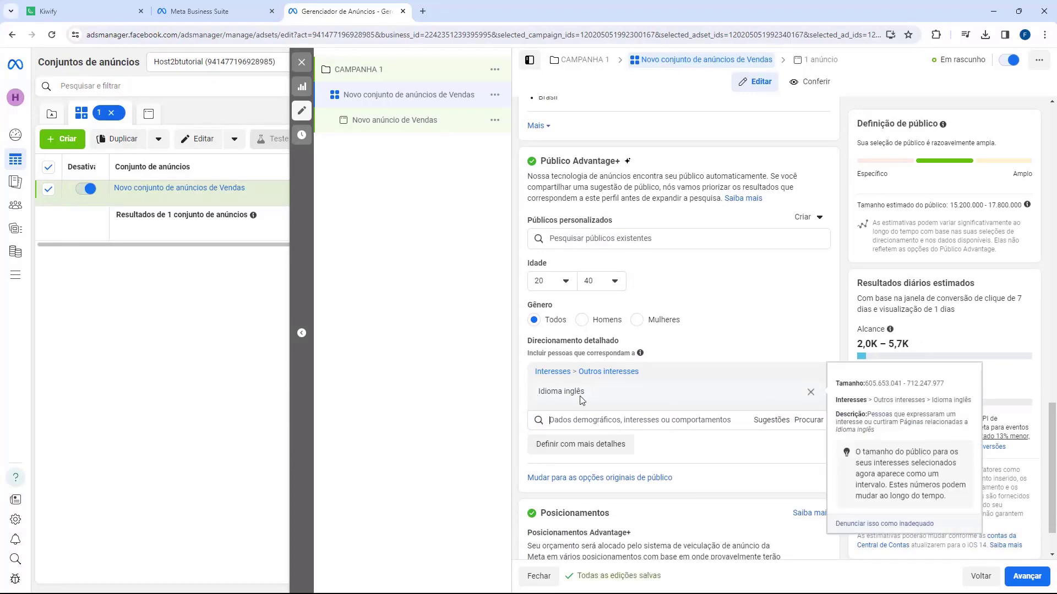
pyautogui.scroll(-2, 597, 398)
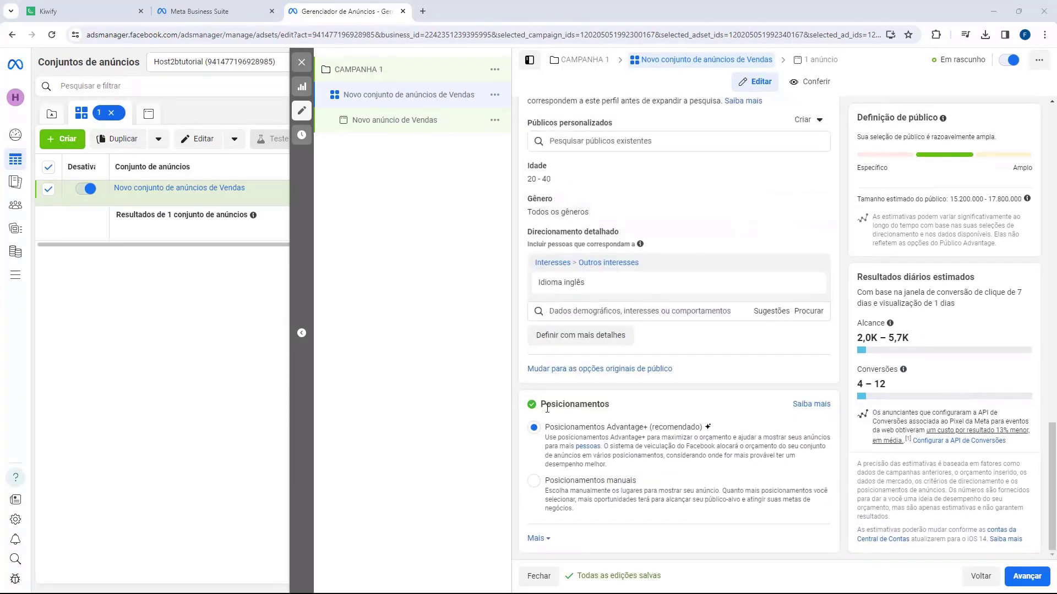
pyautogui.moveTo(543, 404); pyautogui.dragTo(582, 406)
# Step: Choose Posicionamentos manuais and uncheck Audience Network and Messenger, leaving only Facebook and Instagram
pyautogui.click(582, 405)
pyautogui.click(534, 482)
pyautogui.scroll(-6, 542, 472)
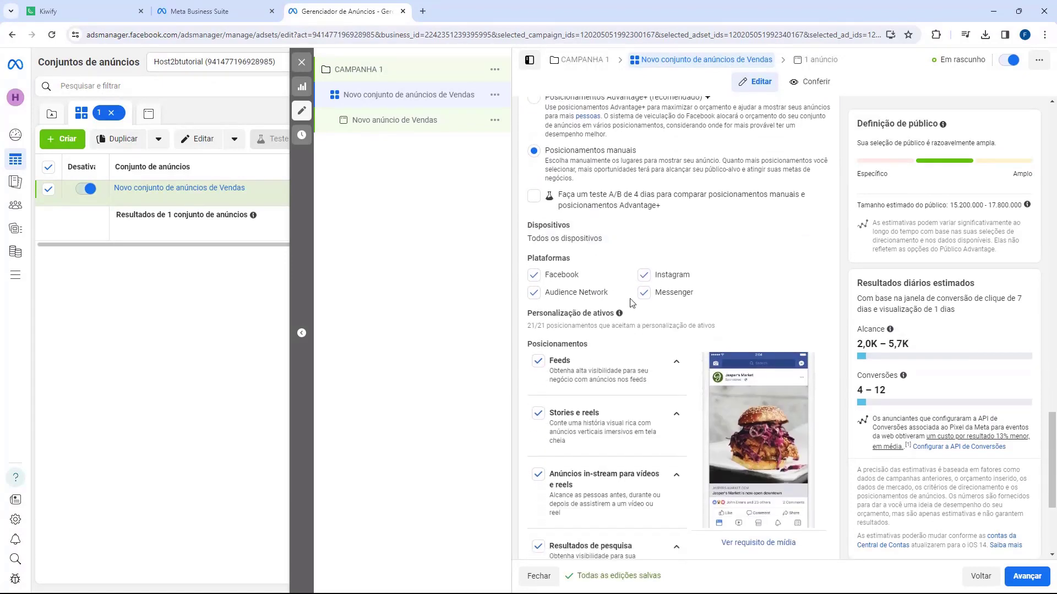
pyautogui.click(533, 292)
pyautogui.click(644, 293)
pyautogui.click(533, 275)
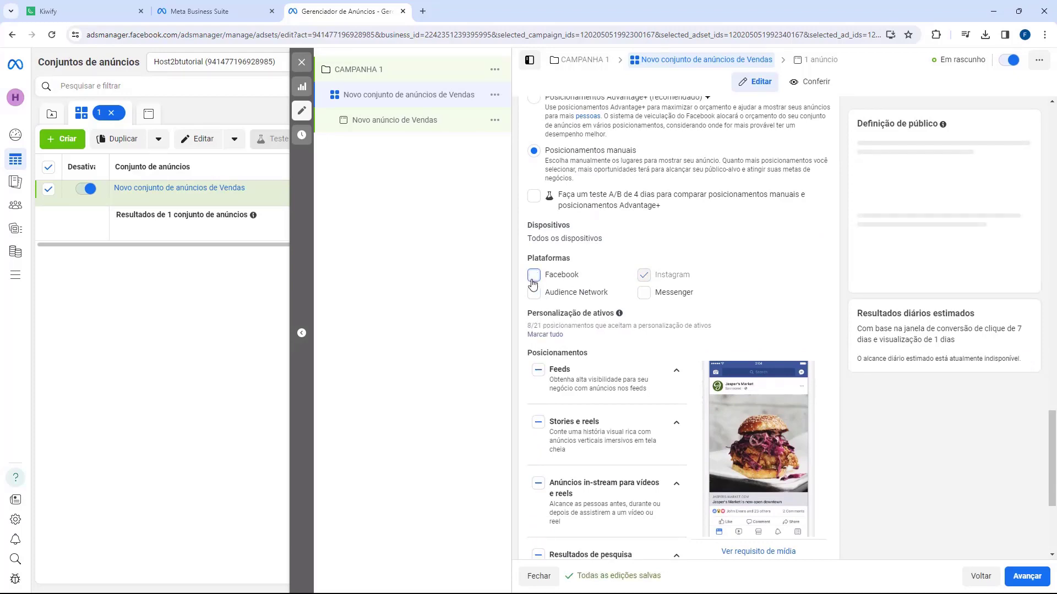
pyautogui.click(534, 275)
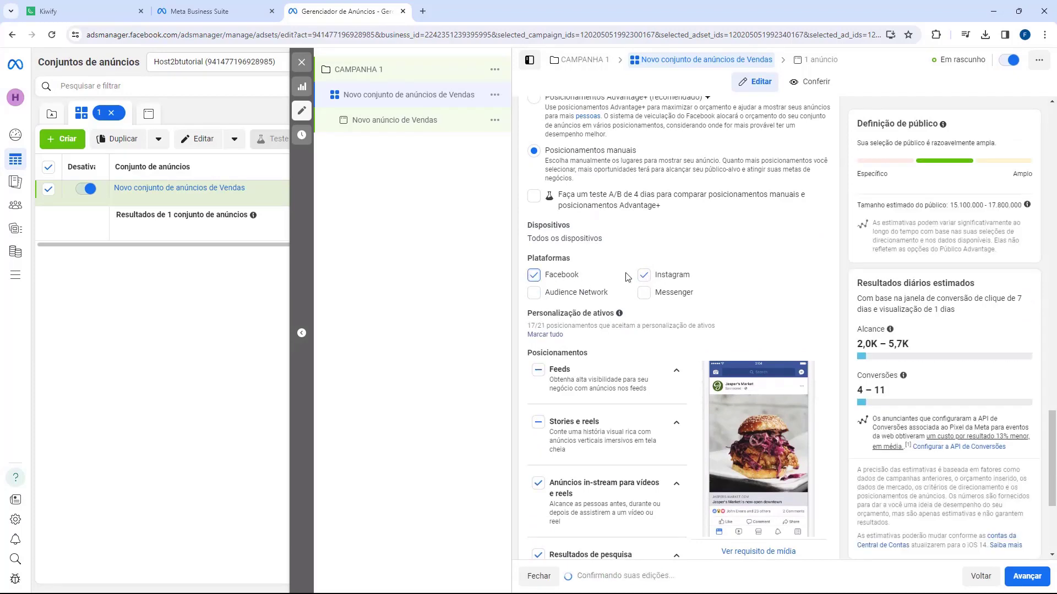
pyautogui.click(643, 275)
pyautogui.click(643, 275)
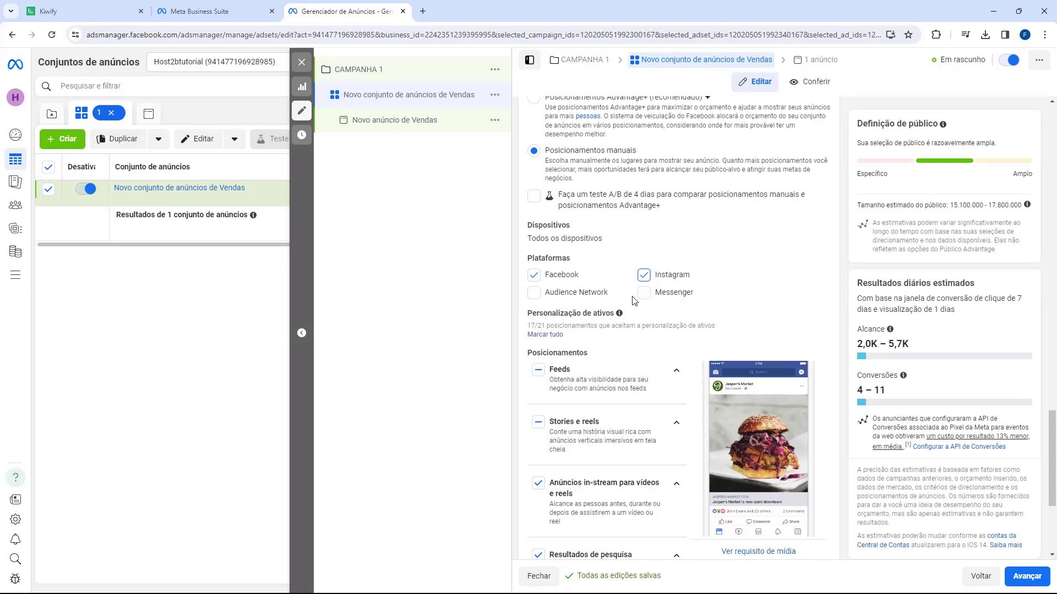
pyautogui.moveTo(671, 325)
pyautogui.scroll(15, 639, 358)
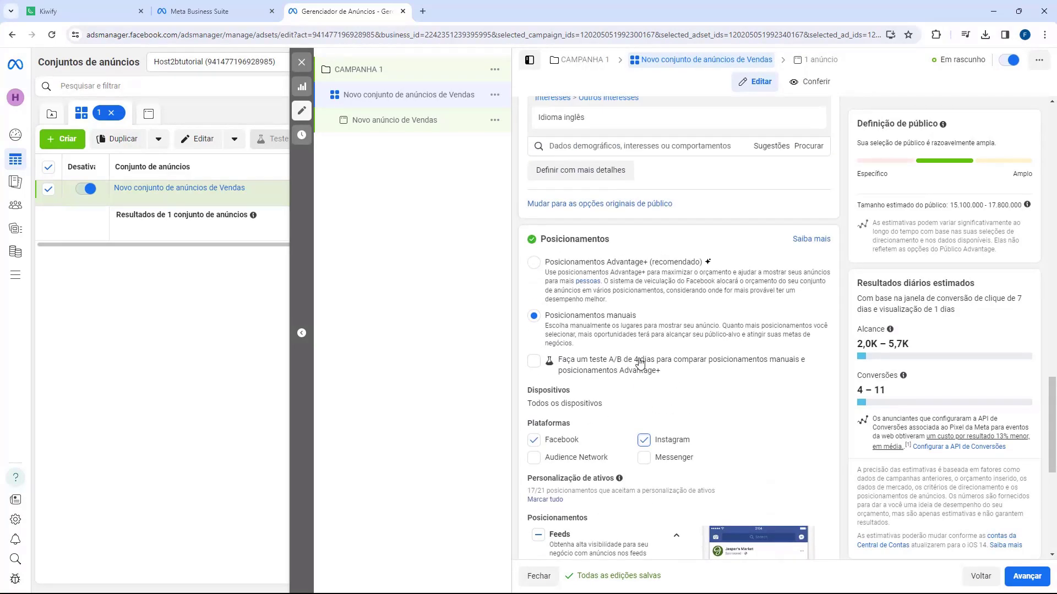
# Step: Replace the default ad set name with '[INGLES] [20-40] [TODOS]'
pyautogui.scroll(10, 639, 358)
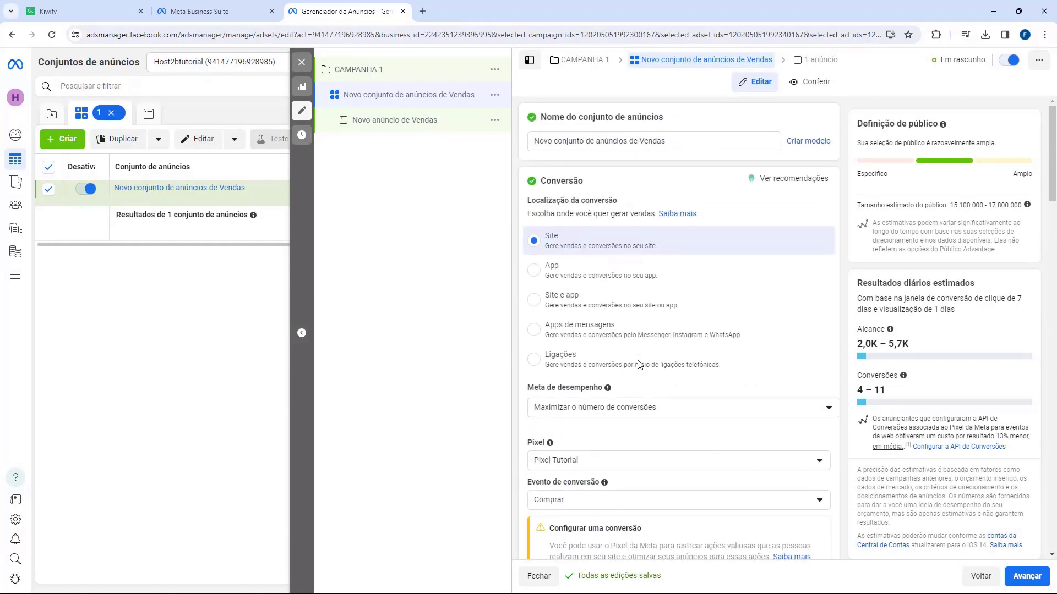
pyautogui.click(605, 145)
pyautogui.hotkey('ctrl', 'a')
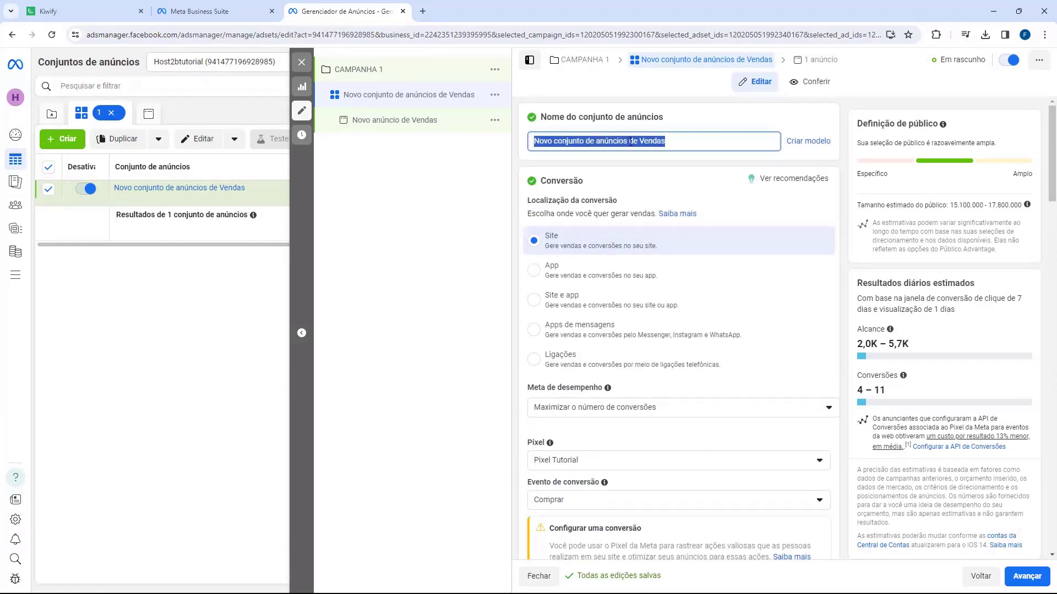
pyautogui.press('BackSpace')
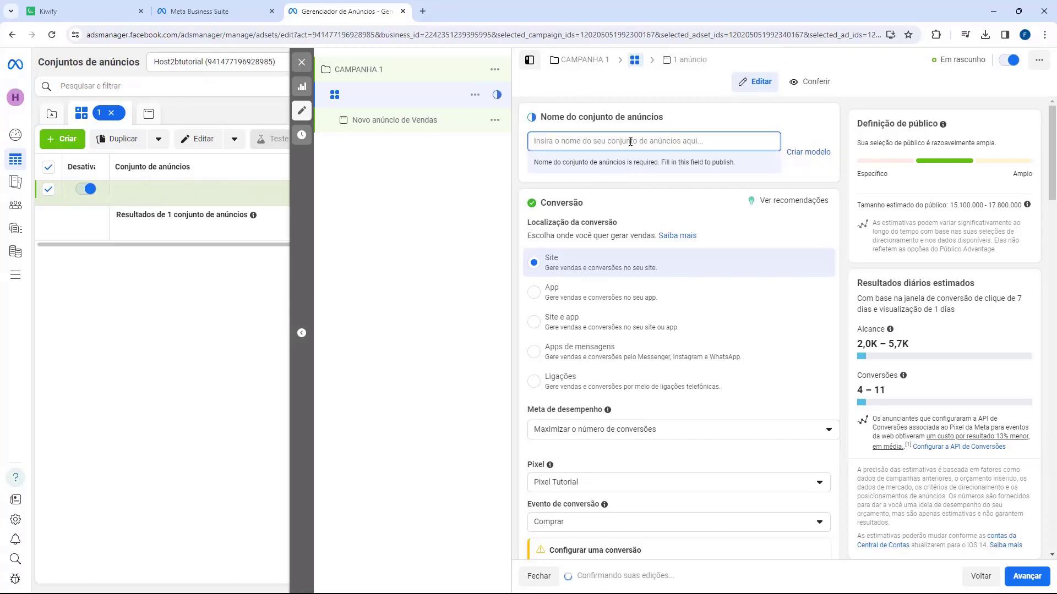
pyautogui.write('I')
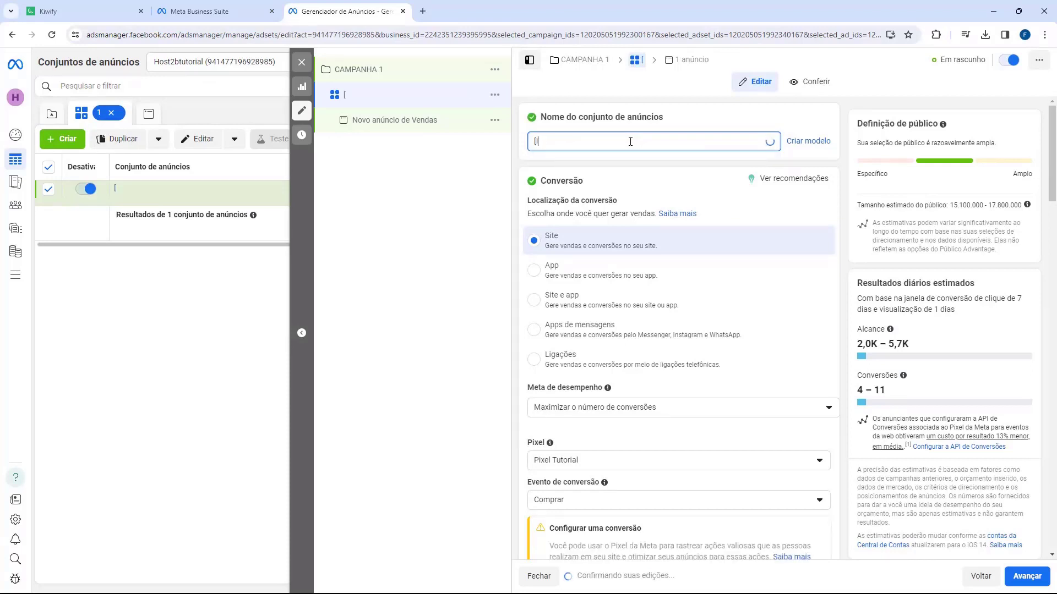
pyautogui.write('INGLES] ')
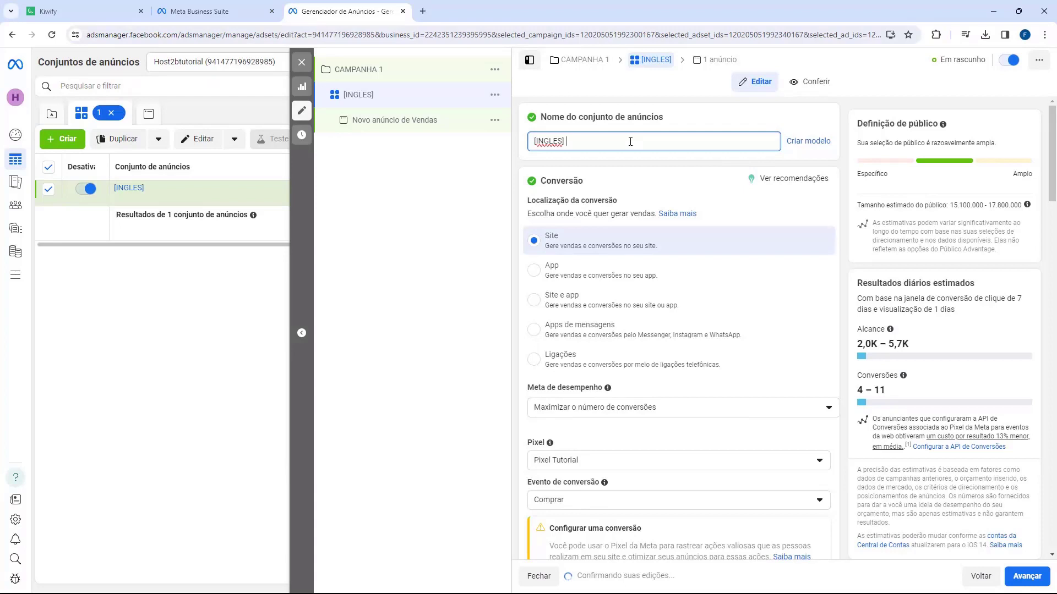
pyautogui.write('[20-40] [')
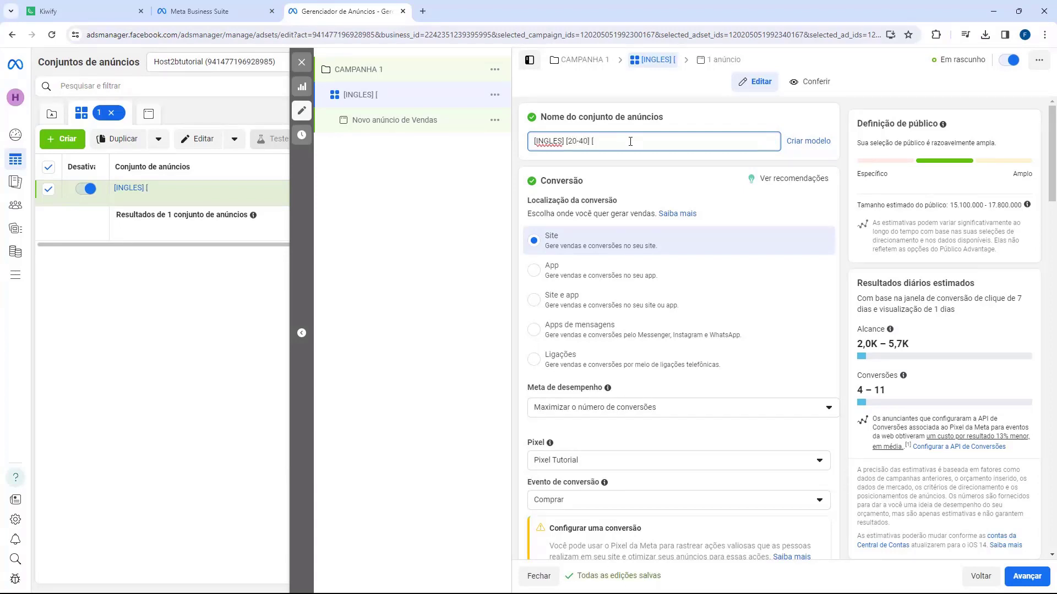
pyautogui.write('TODOS')
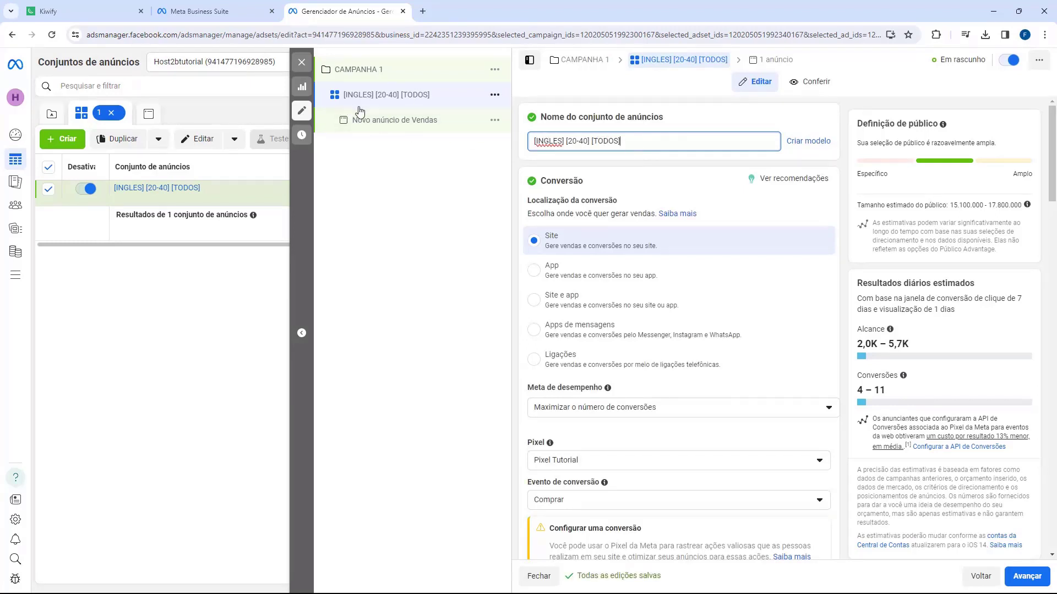
# Step: Open the sales ad and rename it to 'ANUNCIO 1'
pyautogui.click(413, 125)
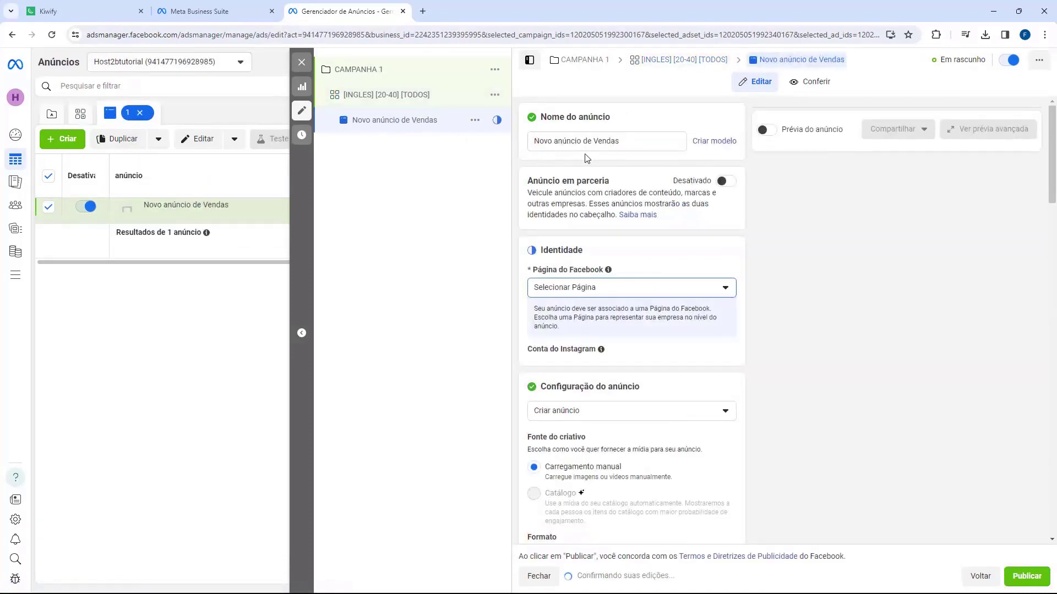
pyautogui.tripleClick(579, 142)
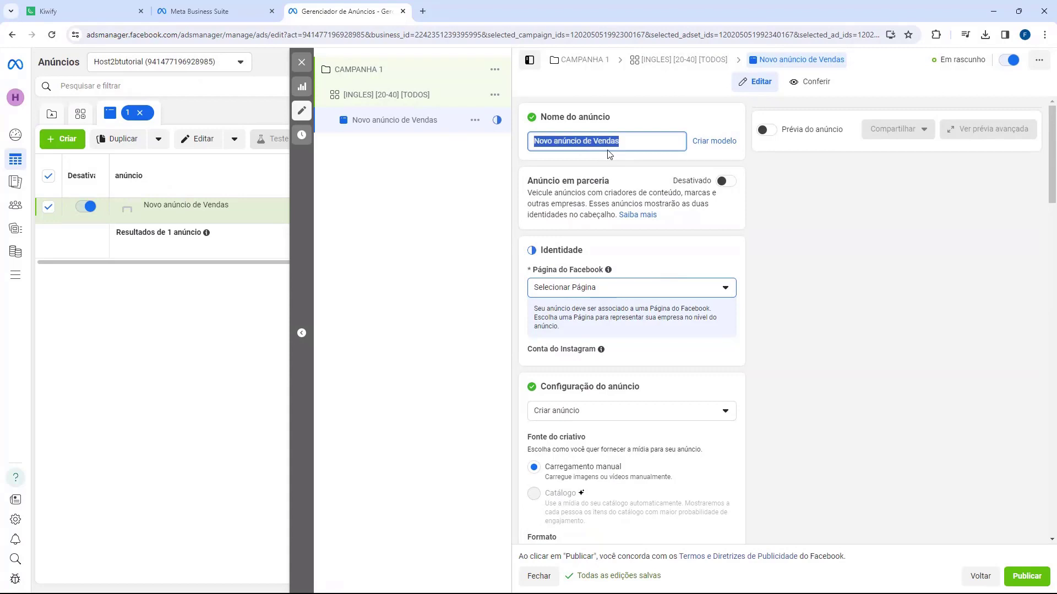
pyautogui.write('ANUNCIO 1')
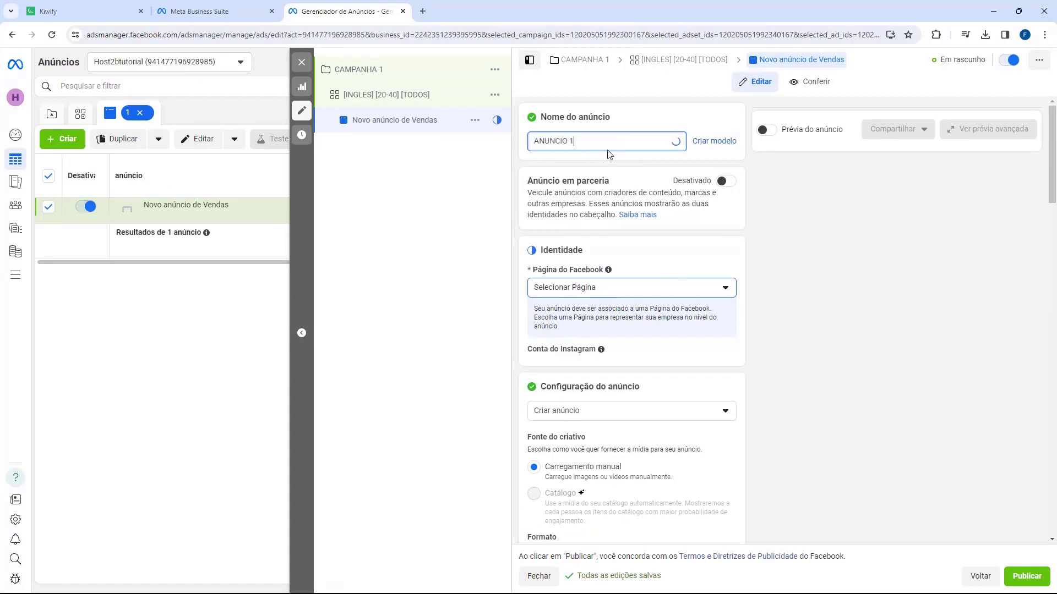
pyautogui.click(609, 154)
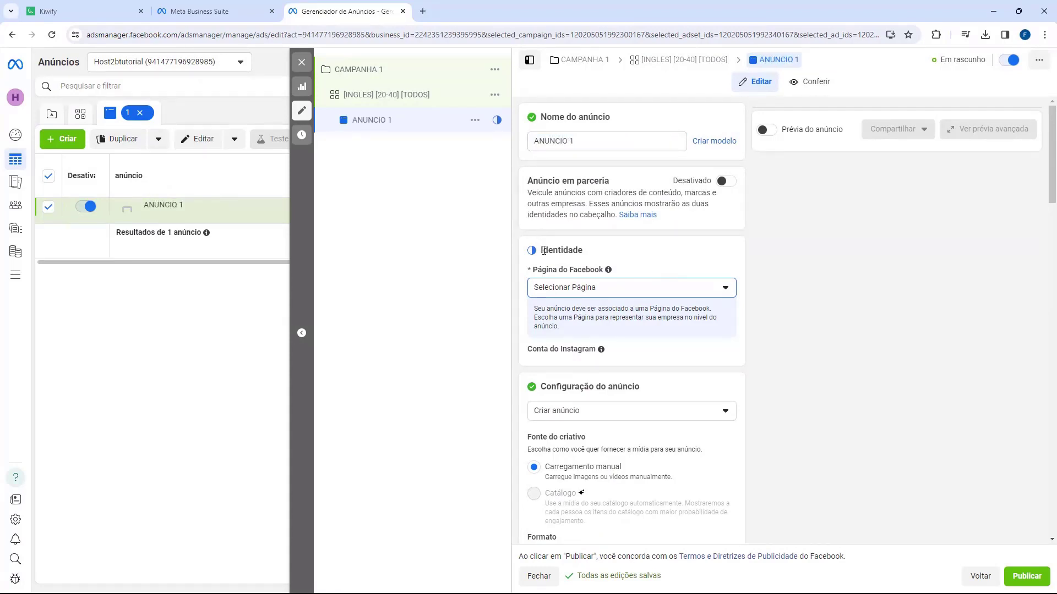
pyautogui.scroll(-1, 556, 247)
# Step: Choose Host2btutorial as the Facebook Page and tutorial_host2b as the Instagram account
pyautogui.click(559, 233)
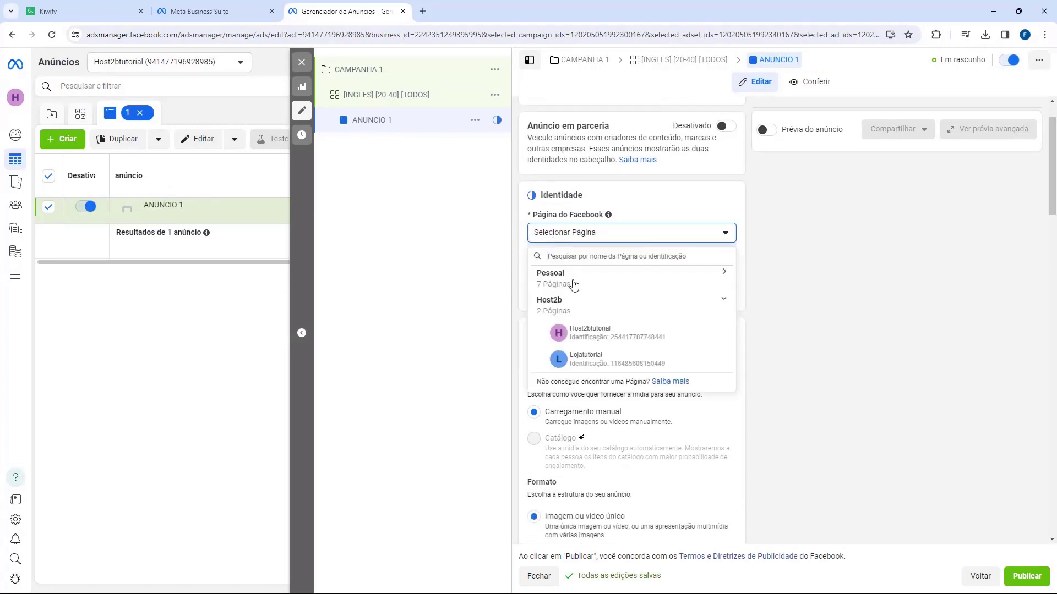
pyautogui.click(580, 331)
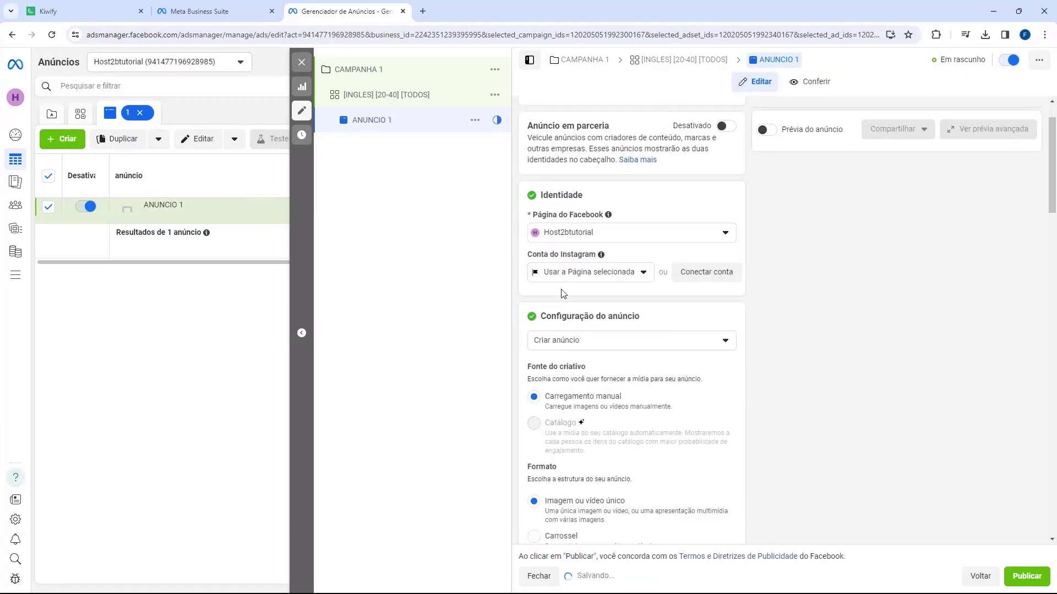
pyautogui.click(572, 272)
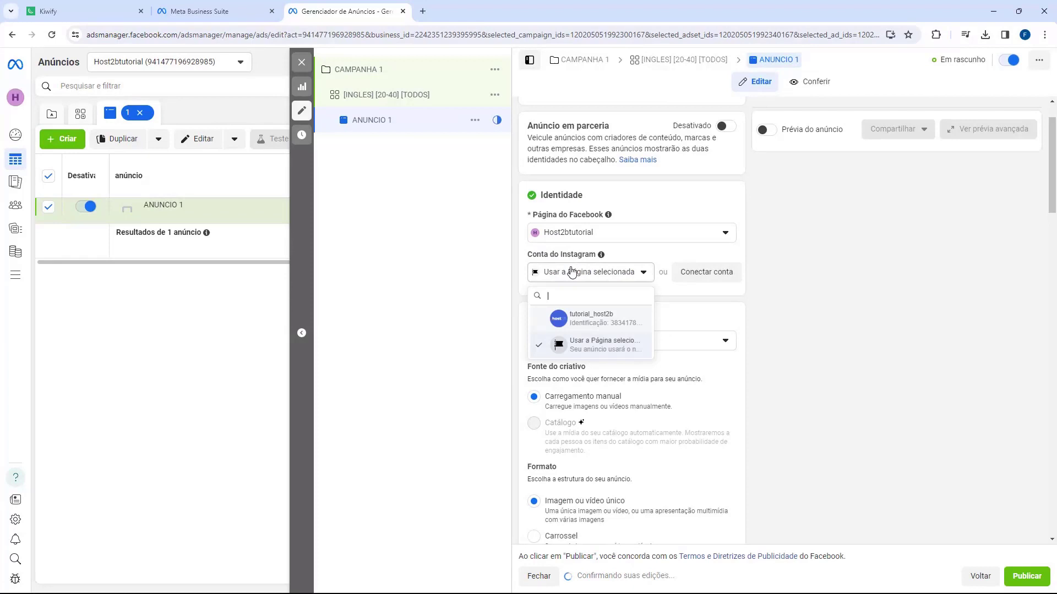
pyautogui.click(577, 319)
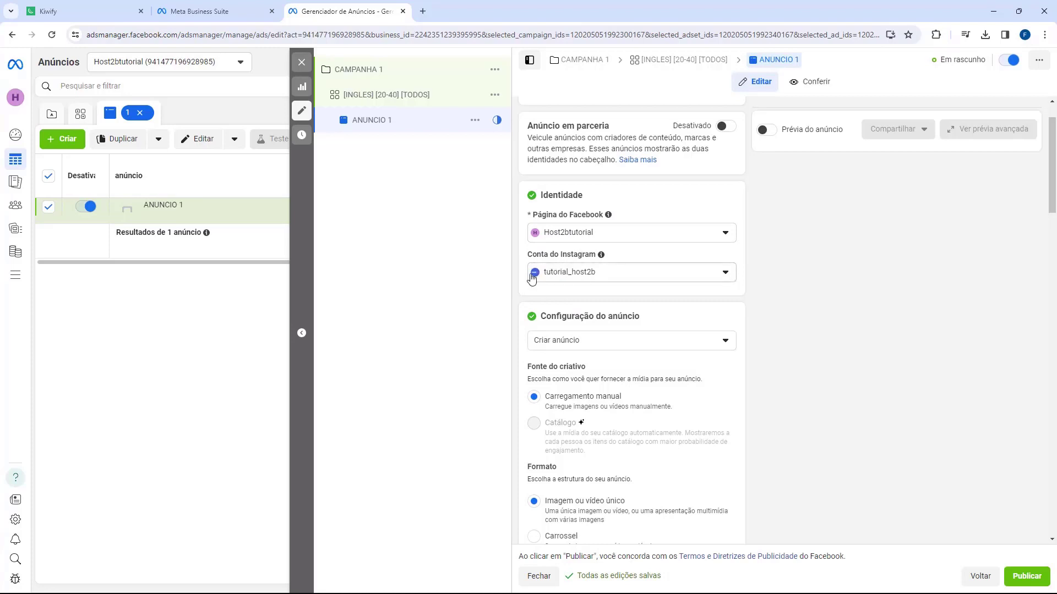
pyautogui.scroll(-1, 548, 270)
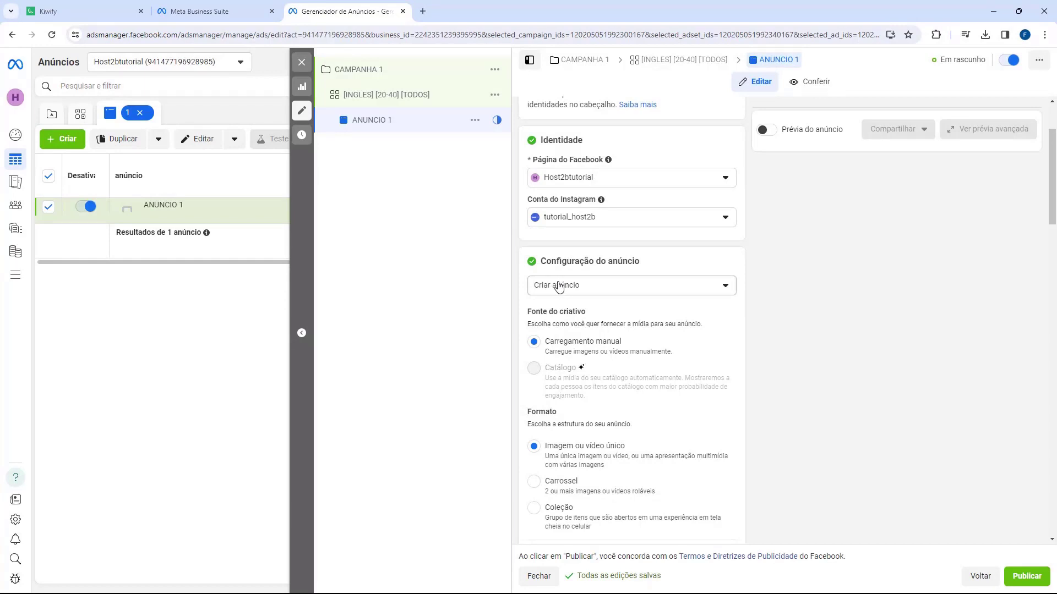
pyautogui.scroll(-2, 558, 285)
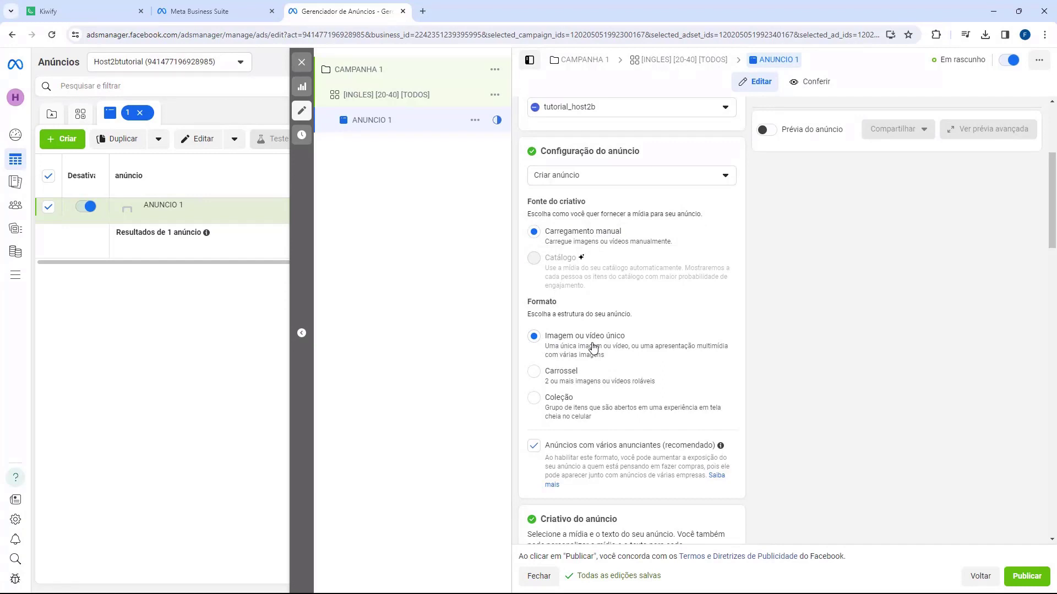
pyautogui.scroll(-3, 584, 344)
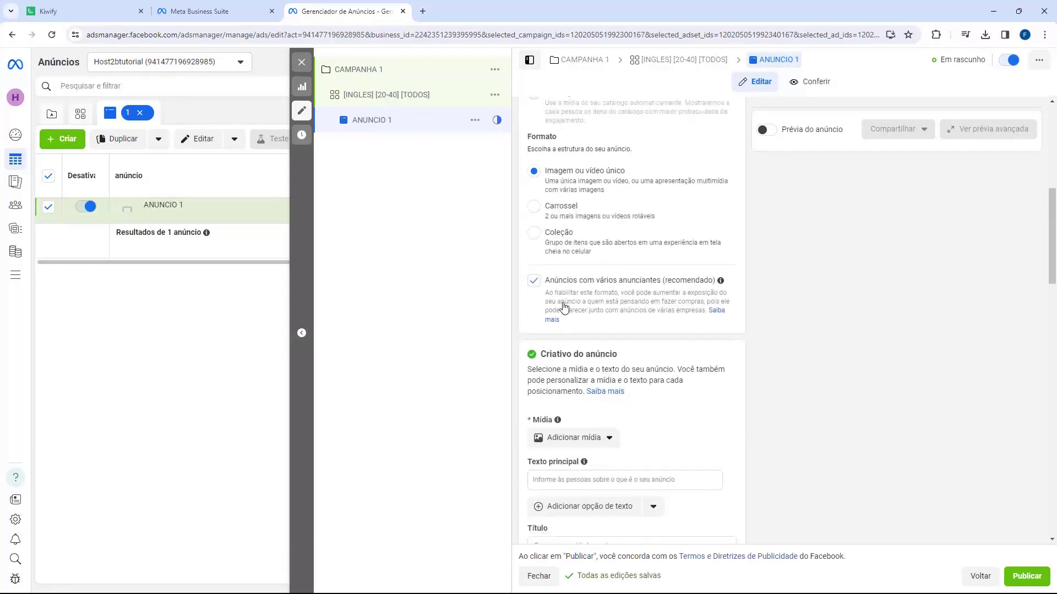
pyautogui.scroll(-1, 563, 307)
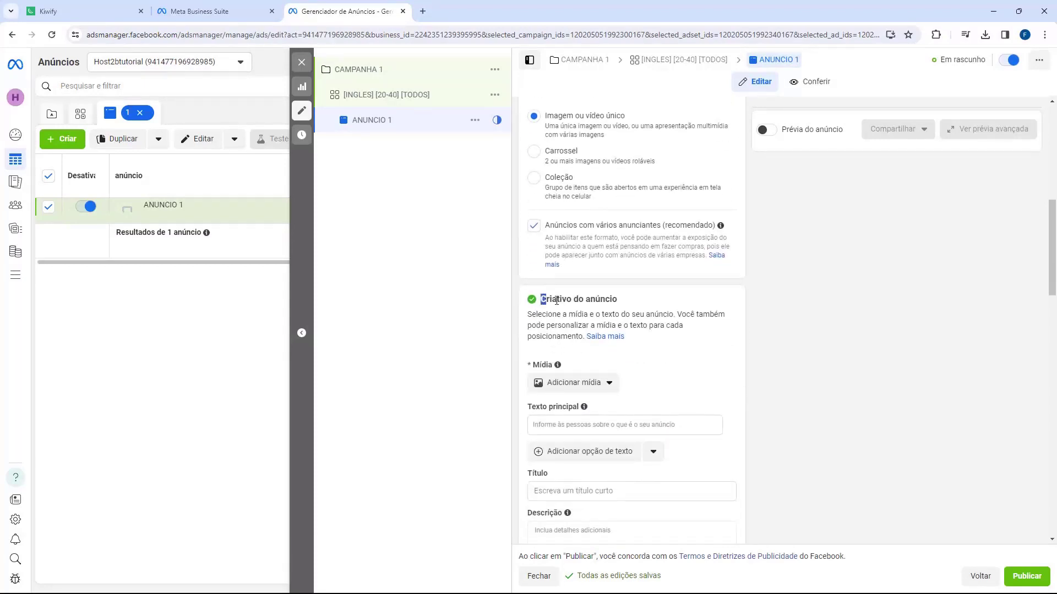
pyautogui.doubleClick(557, 301)
pyautogui.scroll(-2, 556, 301)
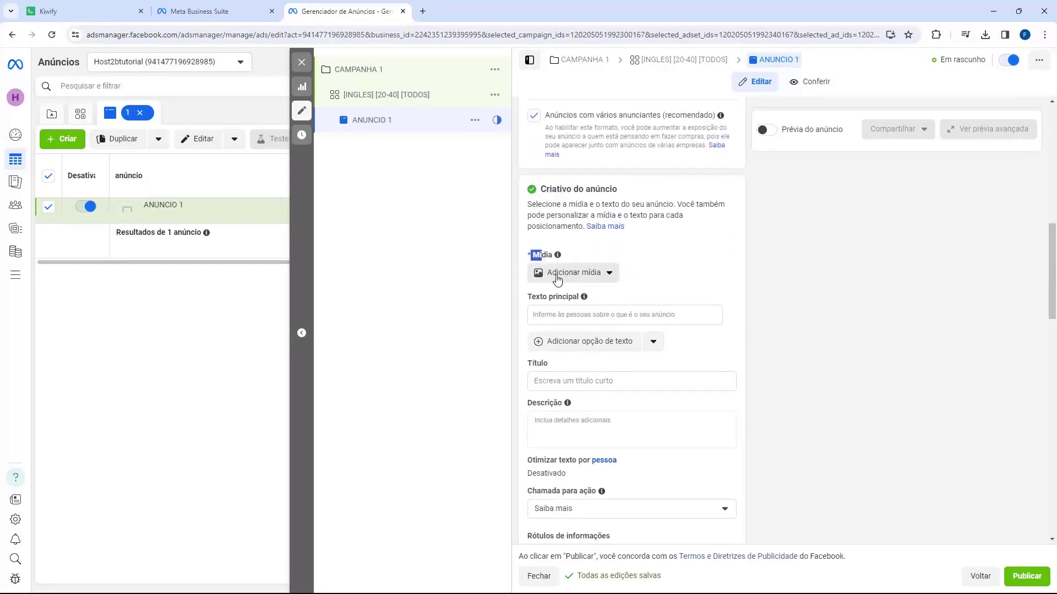
# Step: Add ADS20.jpg as the ad image, keeping the Original crop for the right column
pyautogui.click(554, 279)
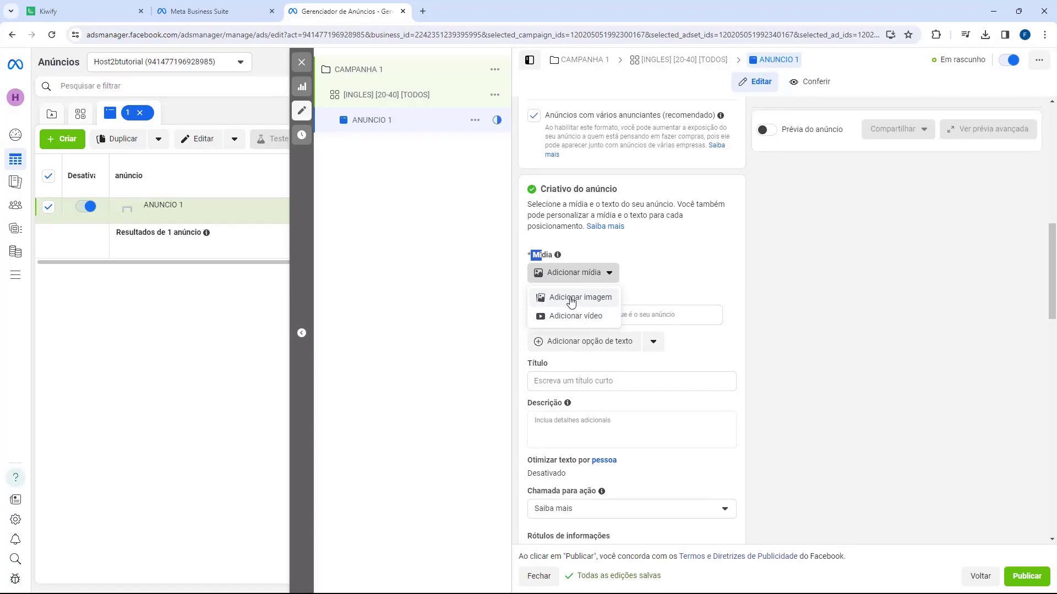
pyautogui.click(571, 302)
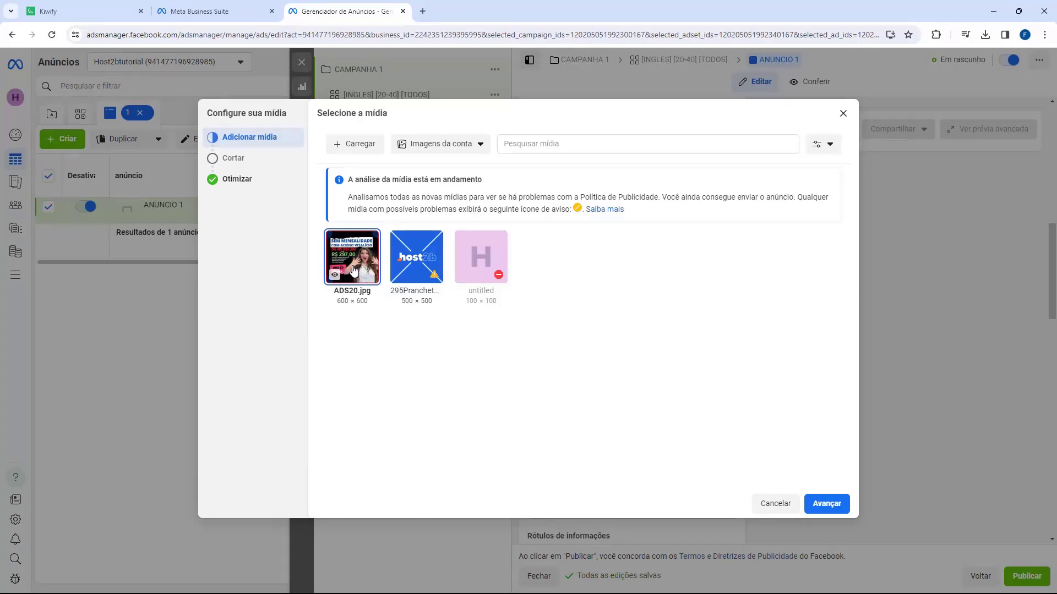
pyautogui.click(825, 503)
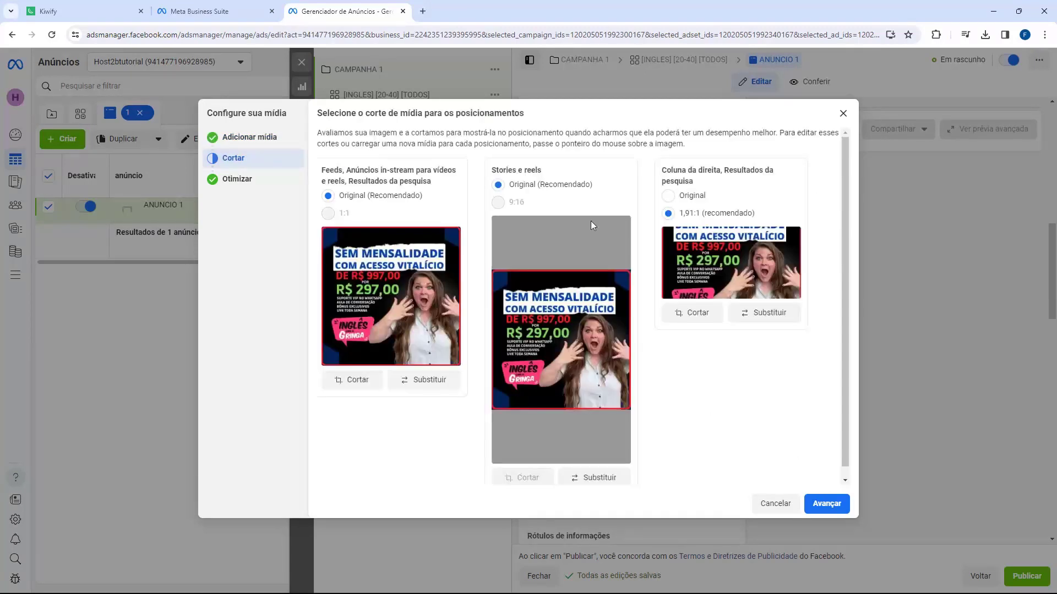
pyautogui.click(677, 198)
pyautogui.click(824, 506)
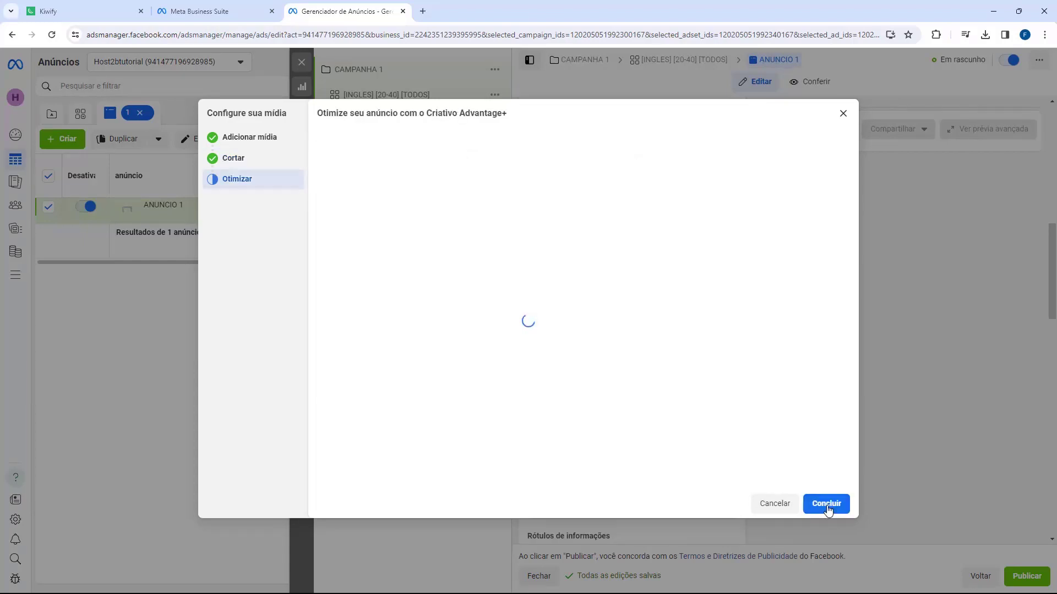
pyautogui.click(824, 504)
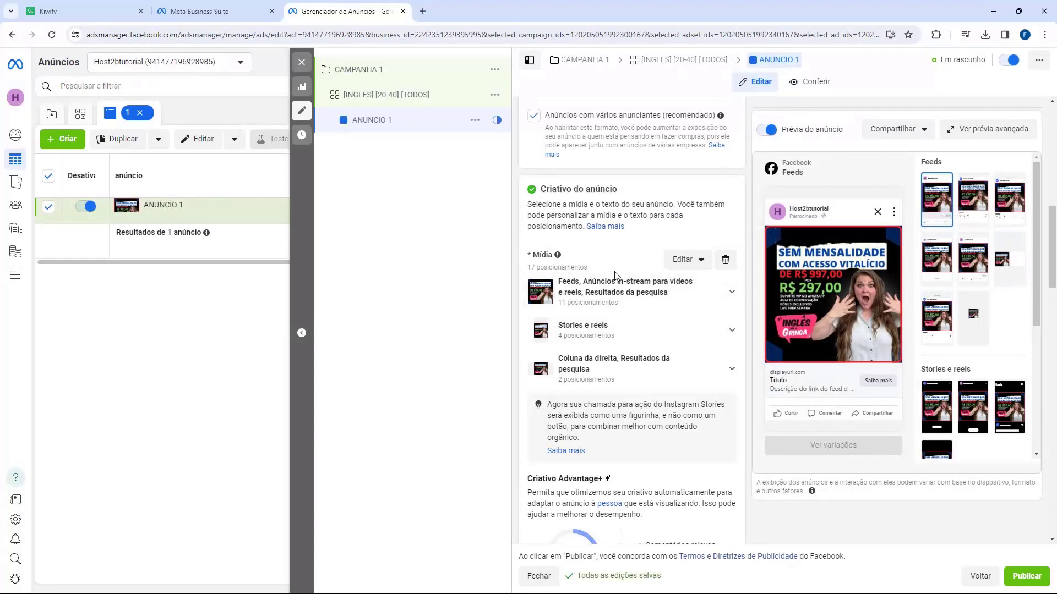
# Step: Scroll to the ad copy section and highlight the primary text, headline and description fields
pyautogui.scroll(-5, 640, 267)
pyautogui.scroll(-2, 608, 222)
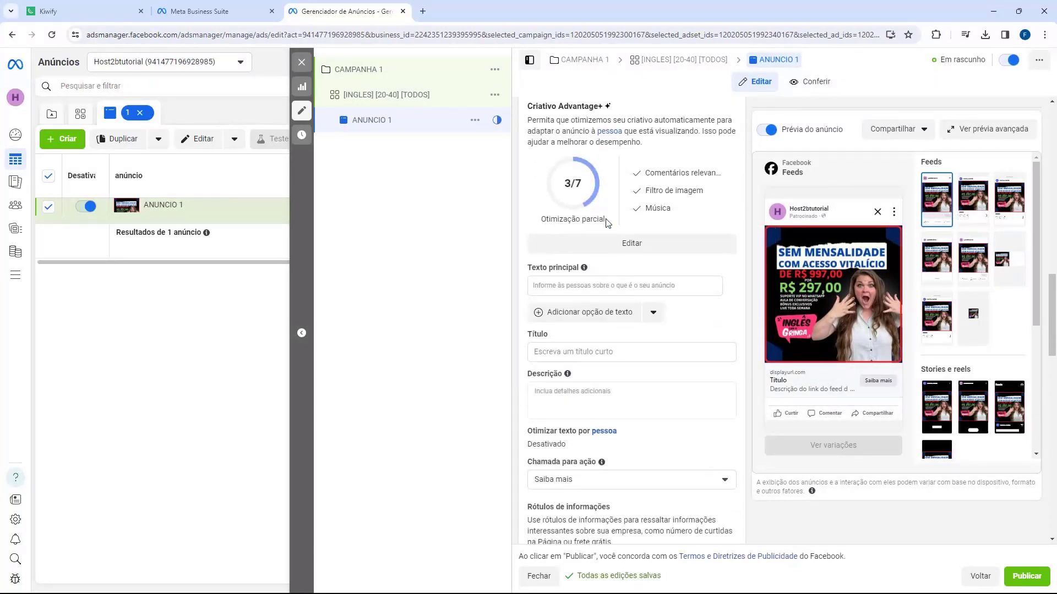
pyautogui.moveTo(531, 256); pyautogui.dragTo(548, 258)
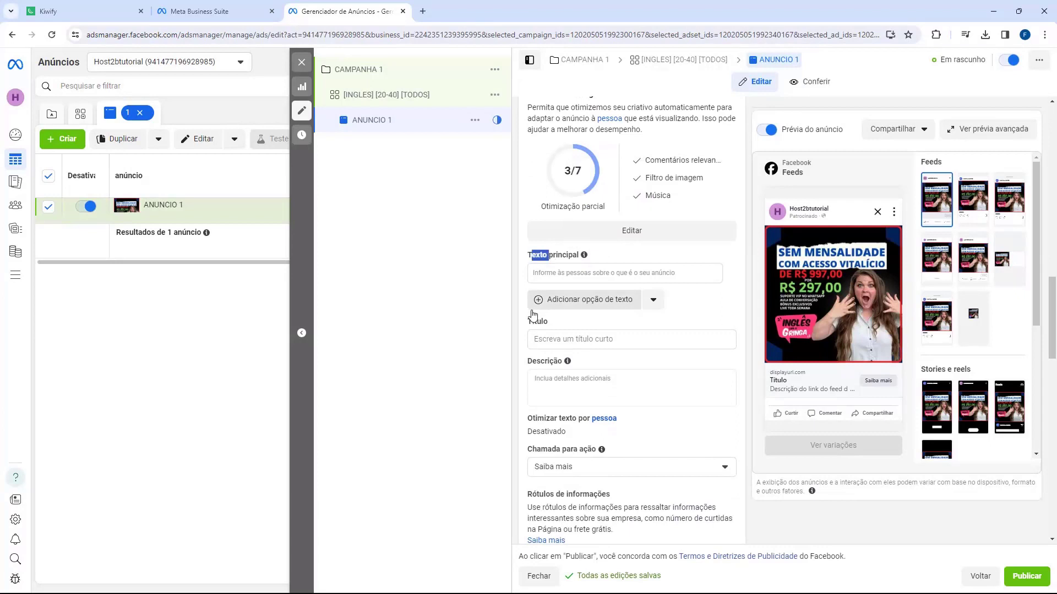
pyautogui.moveTo(528, 322); pyautogui.dragTo(541, 323)
pyautogui.moveTo(532, 364); pyautogui.dragTo(549, 365)
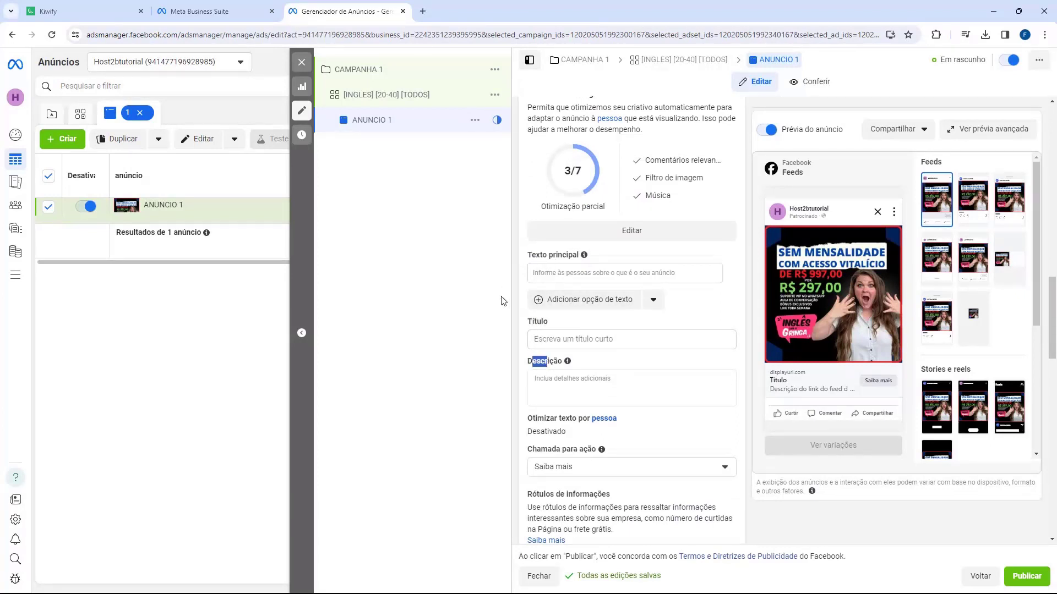
pyautogui.click(522, 359)
# Step: Paste the primary text, headline 'Quer aprender inglês de uma vez por todas?' and course description
pyautogui.click(539, 267)
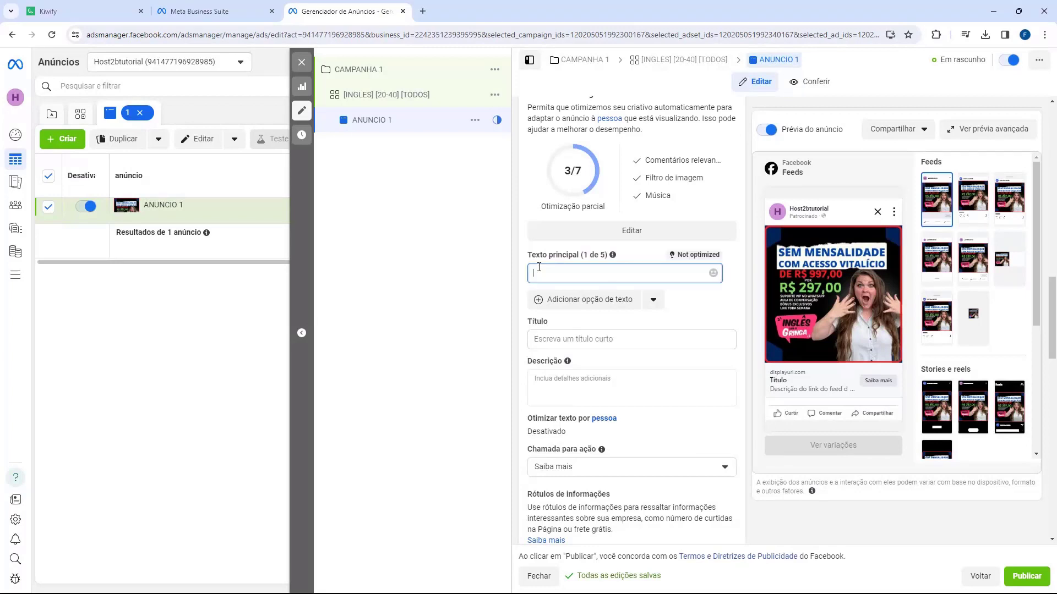
pyautogui.write('Domine o Inglês para Sempre: Curso Vitalício com 70% de Desconto!')
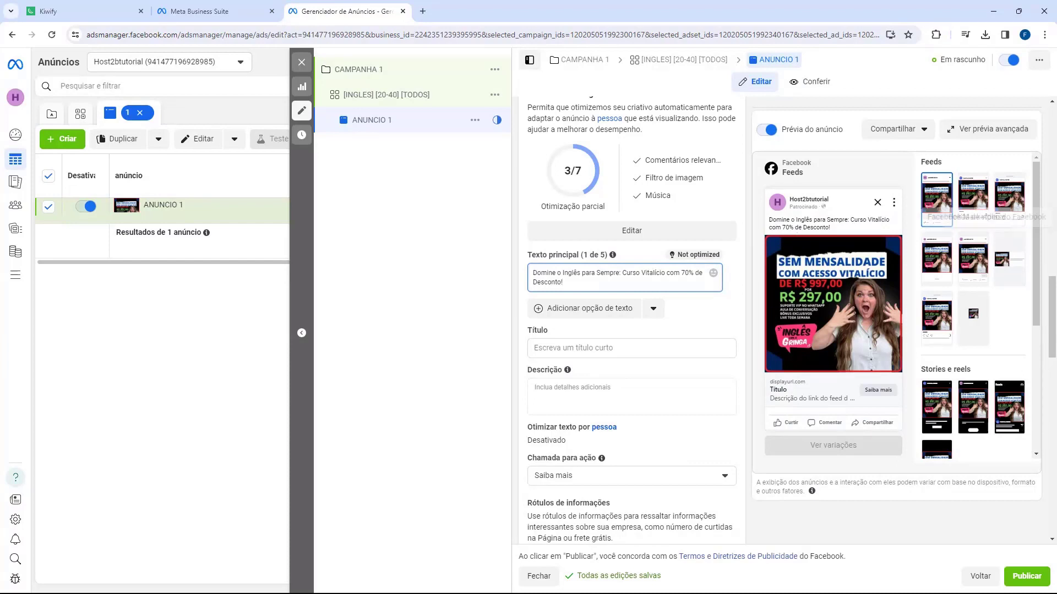
pyautogui.click(566, 348)
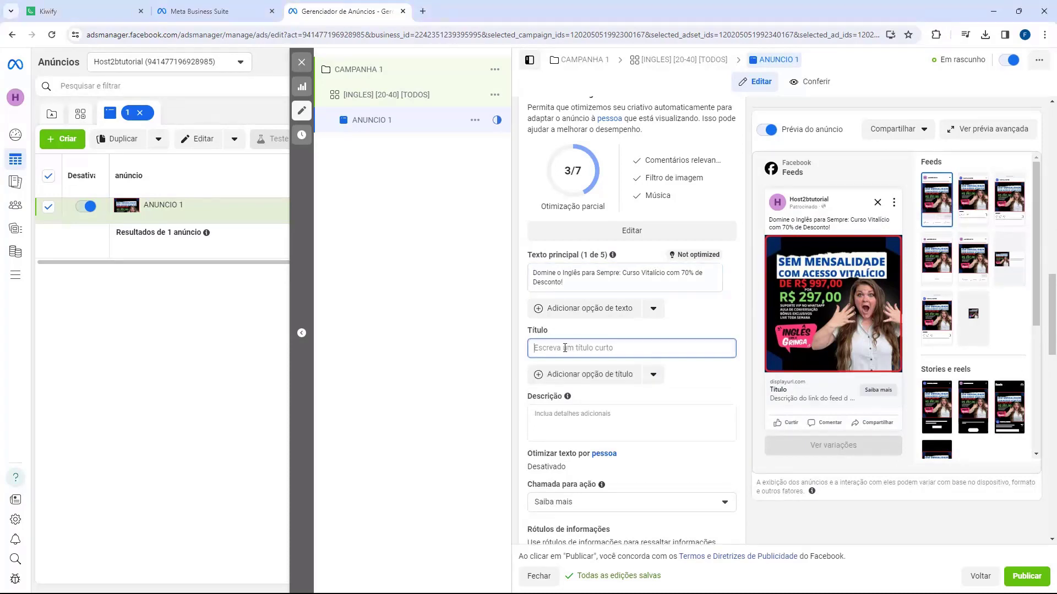
pyautogui.write('Quer aprender inglês de uma vez por todas?')
pyautogui.click(556, 413)
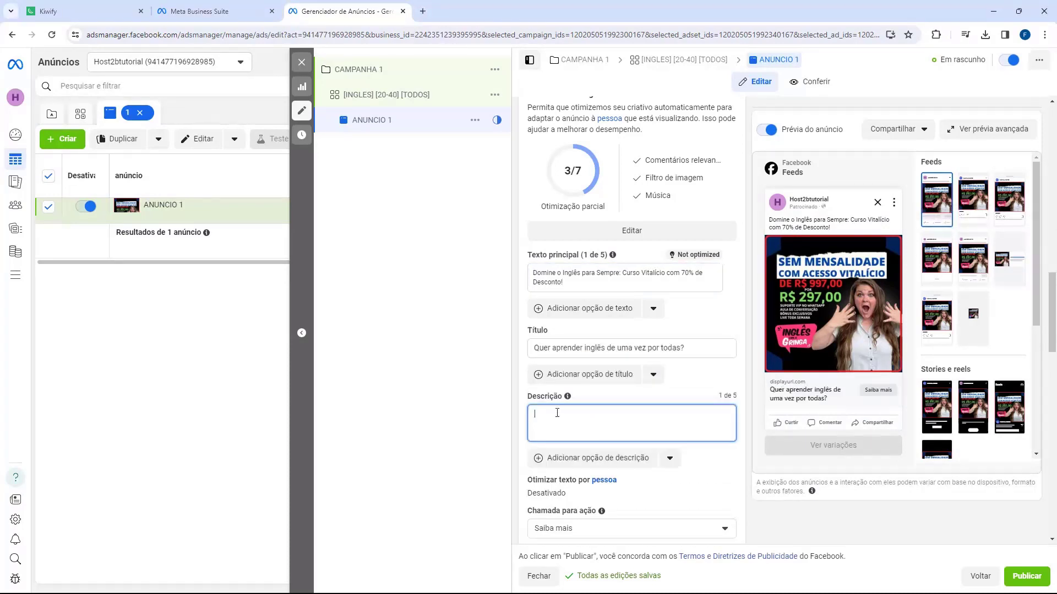
pyautogui.write('Não perca esta oportunidade única de investir no seu futuro com nosso curso completo,')
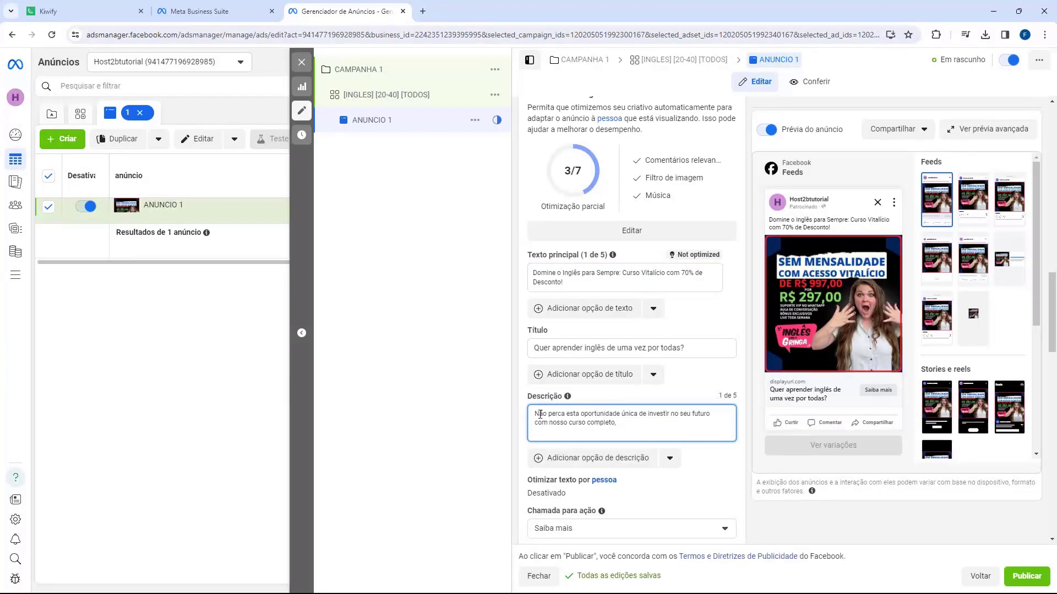
pyautogui.click(517, 317)
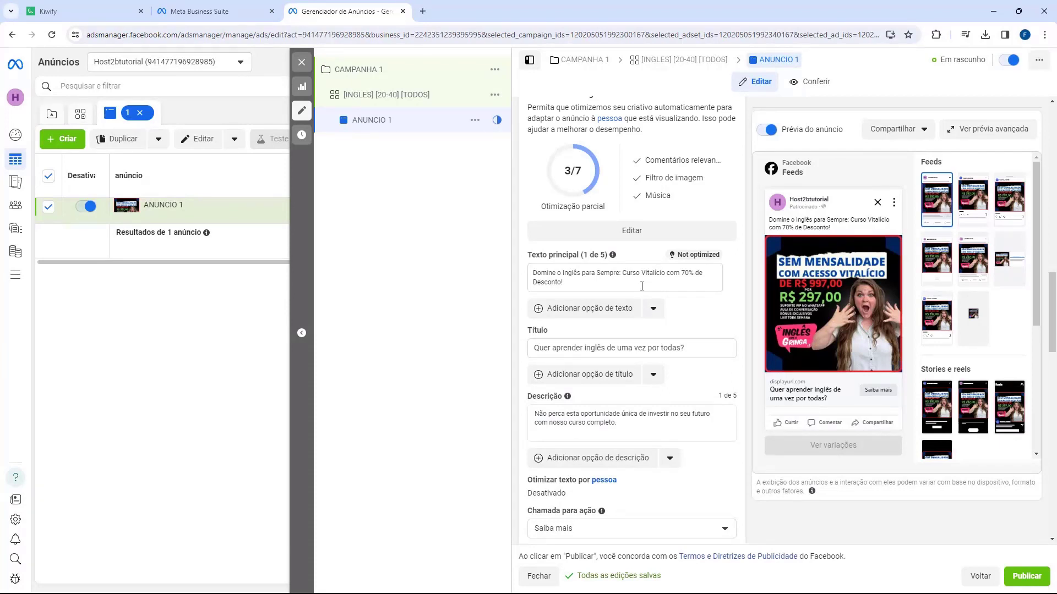
pyautogui.scroll(-2, 642, 286)
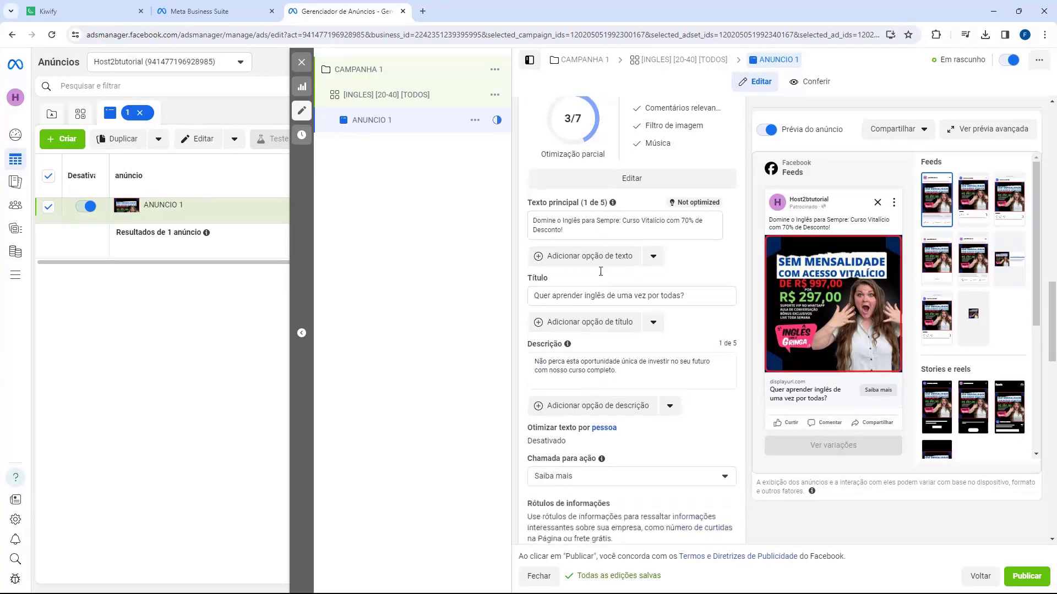
# Step: Set the call to action to 'Comprar agora' and scroll down to the Destino section
pyautogui.scroll(-1, 600, 276)
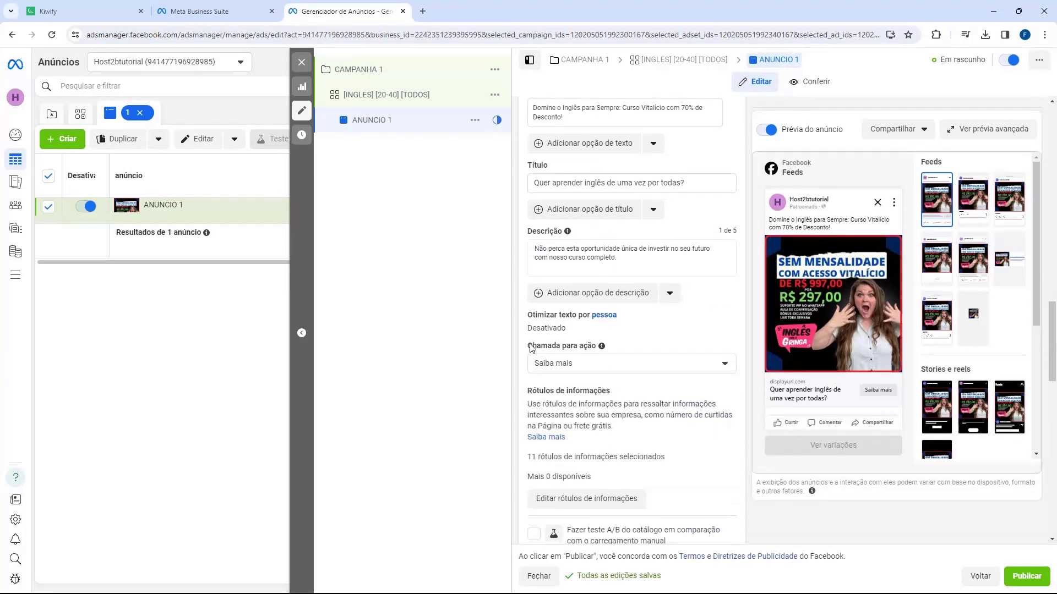
pyautogui.moveTo(528, 344); pyautogui.dragTo(572, 348)
pyautogui.click(567, 357)
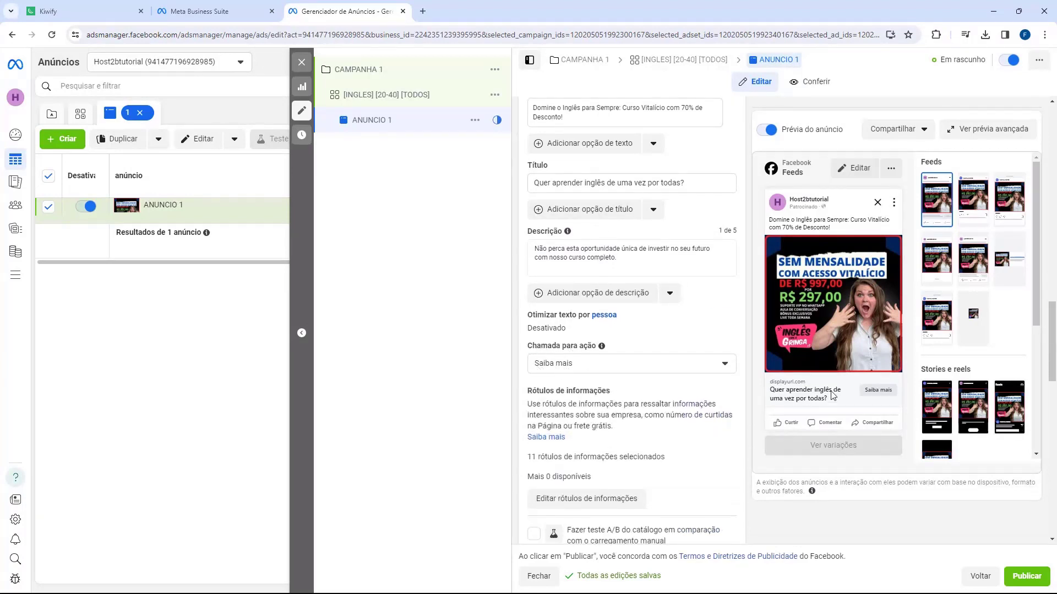
pyautogui.click(611, 370)
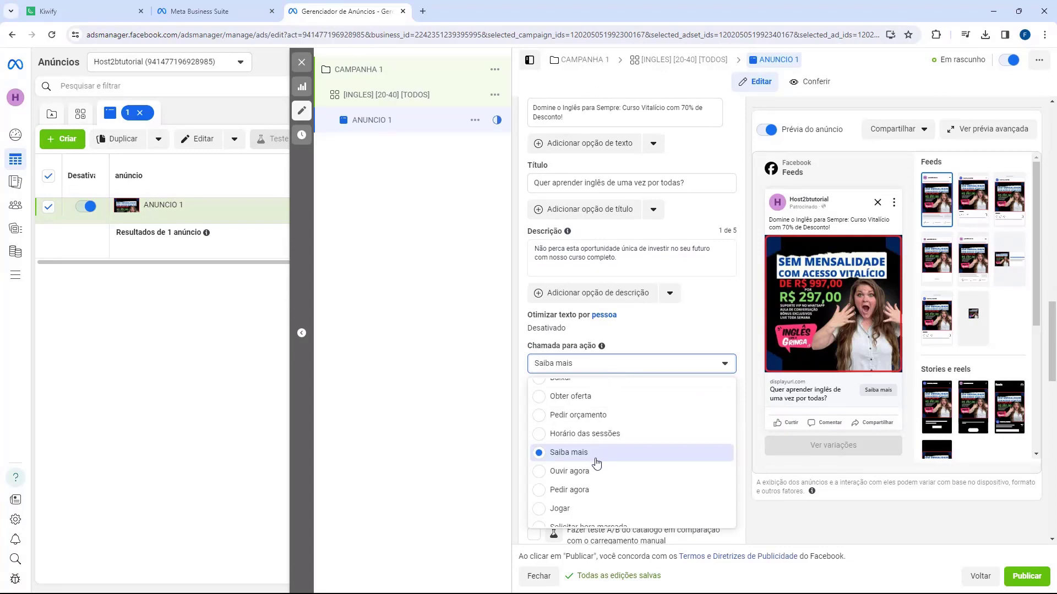
pyautogui.scroll(-1, 592, 454)
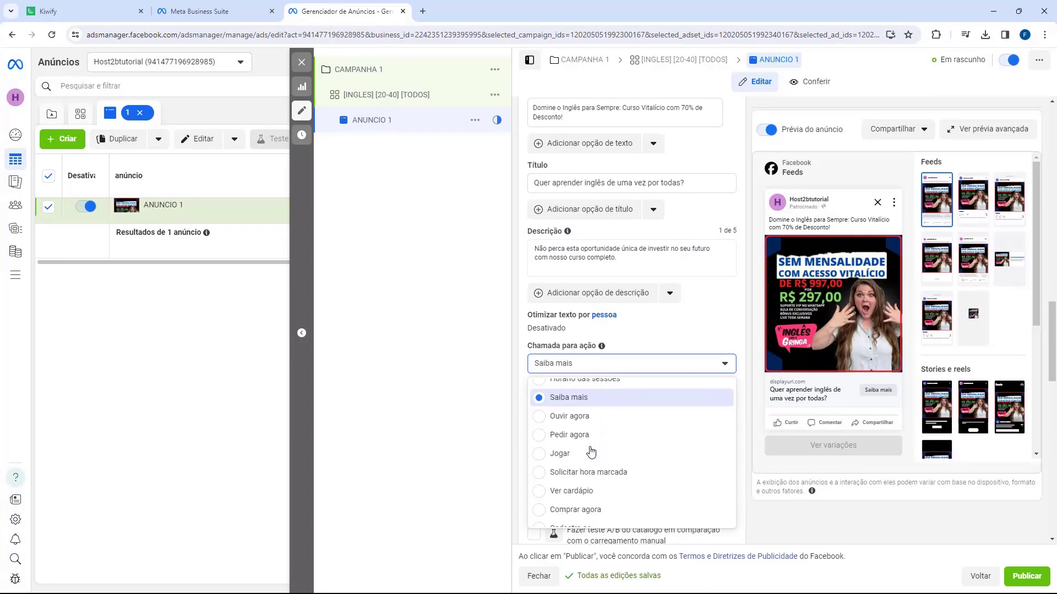
pyautogui.click(590, 508)
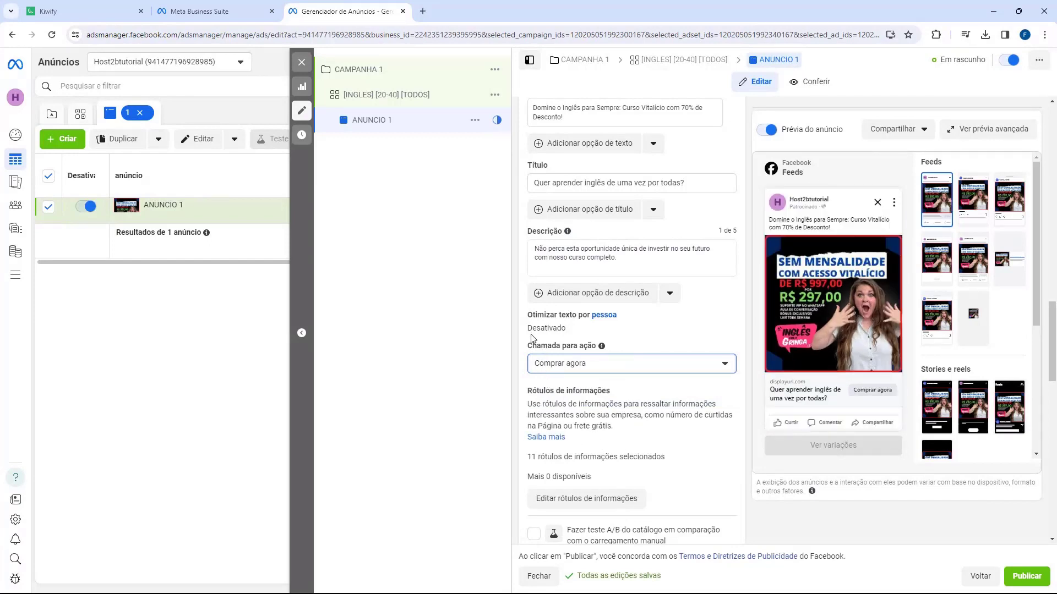
pyautogui.scroll(-4, 532, 330)
pyautogui.scroll(-5, 523, 283)
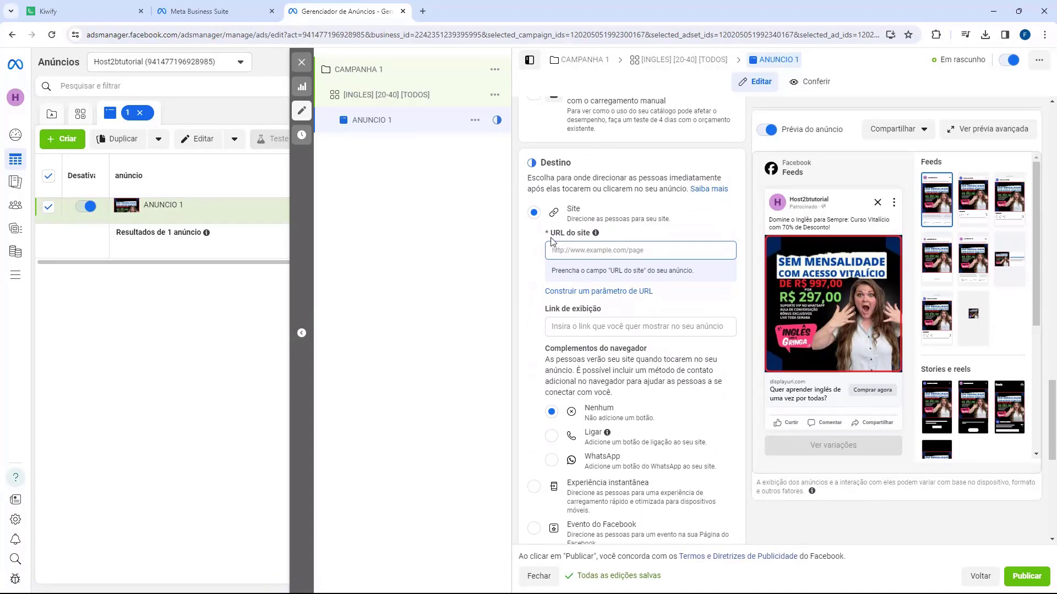
# Step: Highlight the URL do site and Link de exibição fields, then switch to the Kiwify tab
pyautogui.doubleClick(556, 233)
pyautogui.moveTo(548, 312); pyautogui.dragTo(596, 311)
pyautogui.click(596, 311)
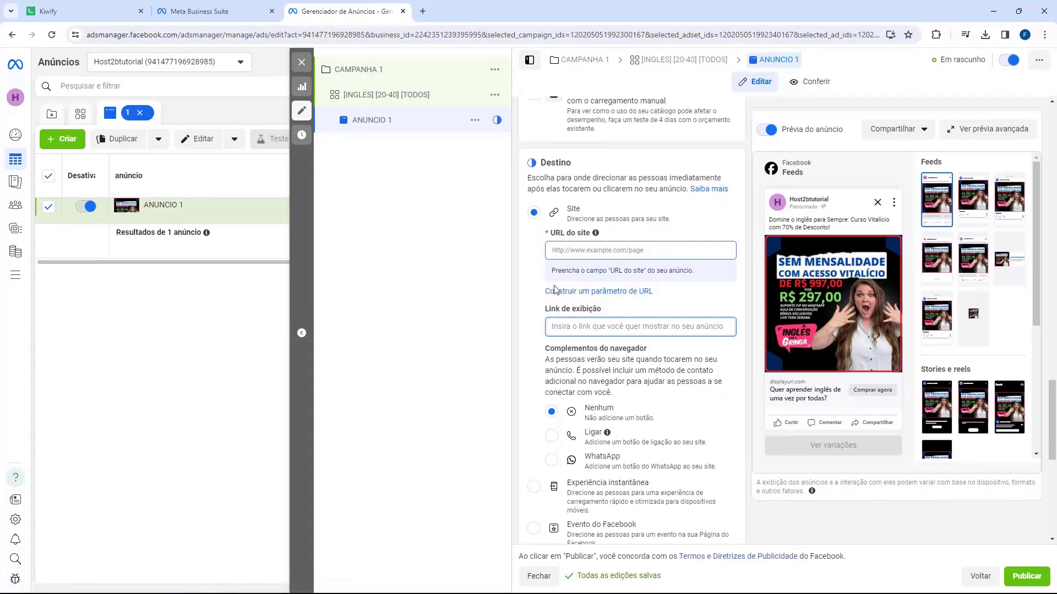
pyautogui.click(76, 12)
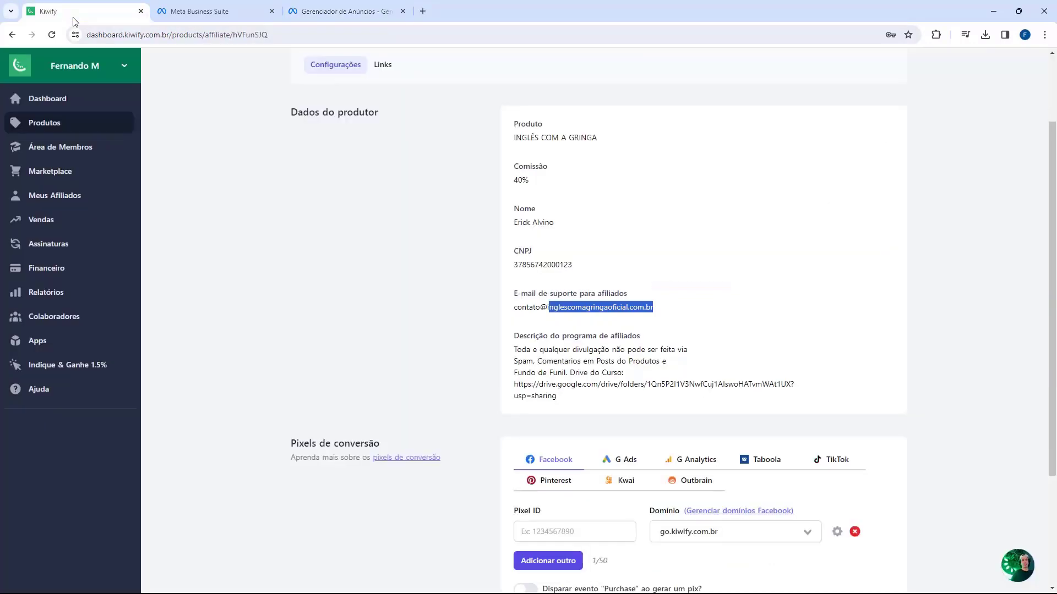
# Step: Copy the website domain from the producer's support e-mail, then return to the ad editor
pyautogui.click(475, 282)
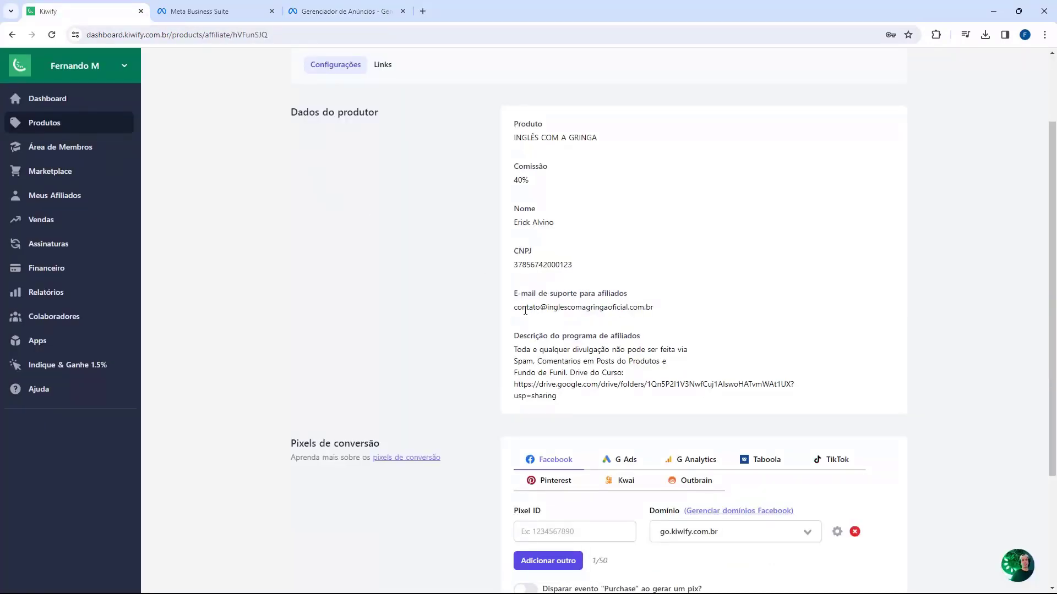
pyautogui.scroll(1, 422, 288)
pyautogui.scroll(-1, 484, 310)
pyautogui.moveTo(517, 304); pyautogui.dragTo(656, 311)
pyautogui.hotkey('ctrl', 'c')
pyautogui.click(548, 310)
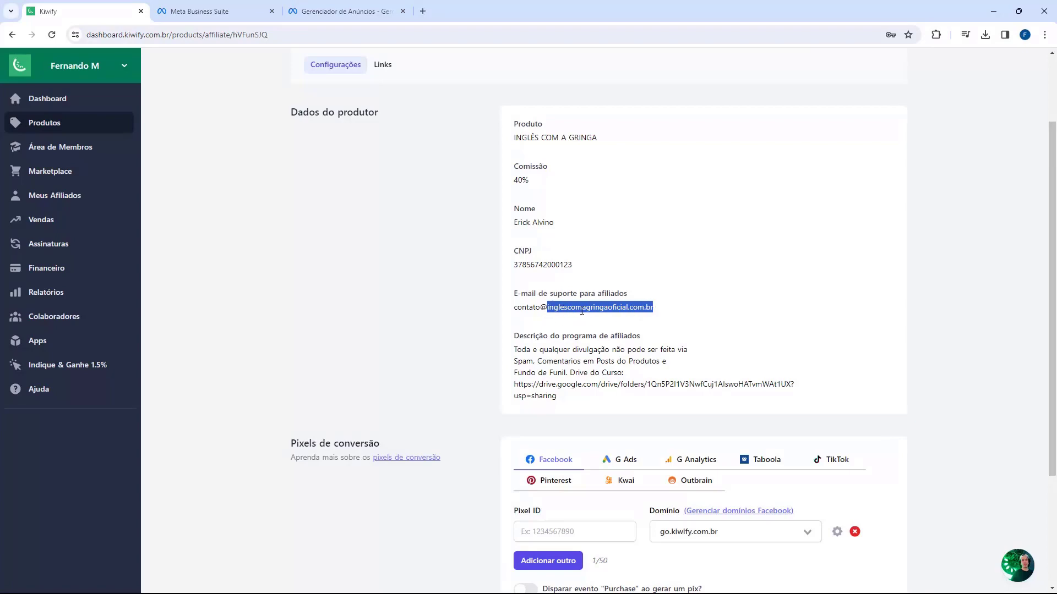
pyautogui.click(341, 11)
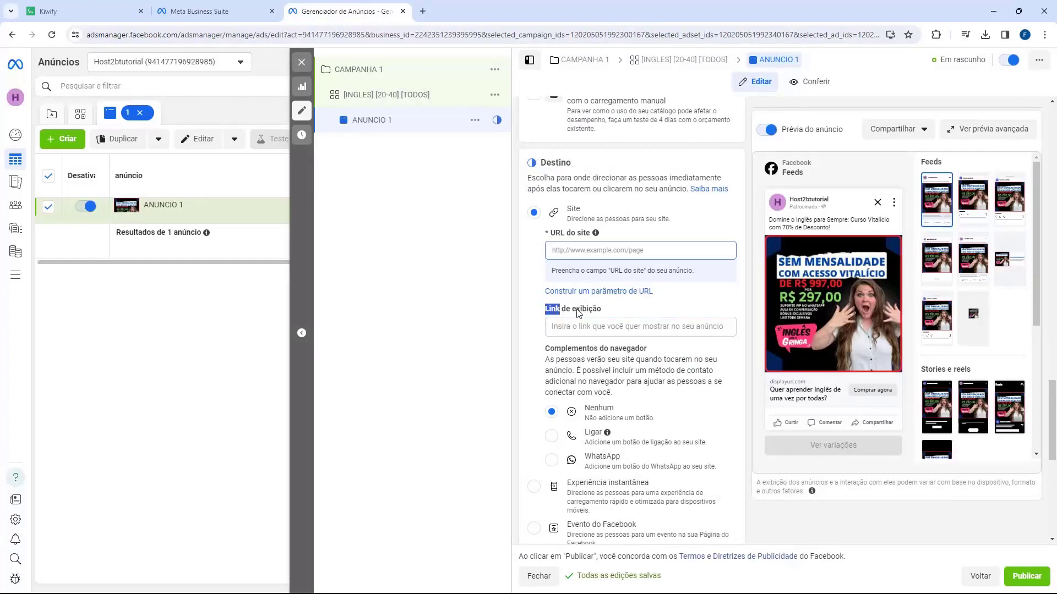
# Step: Paste inglescomagringaoficial.com.br as ANUNCIO 1's display link
pyautogui.click(579, 325)
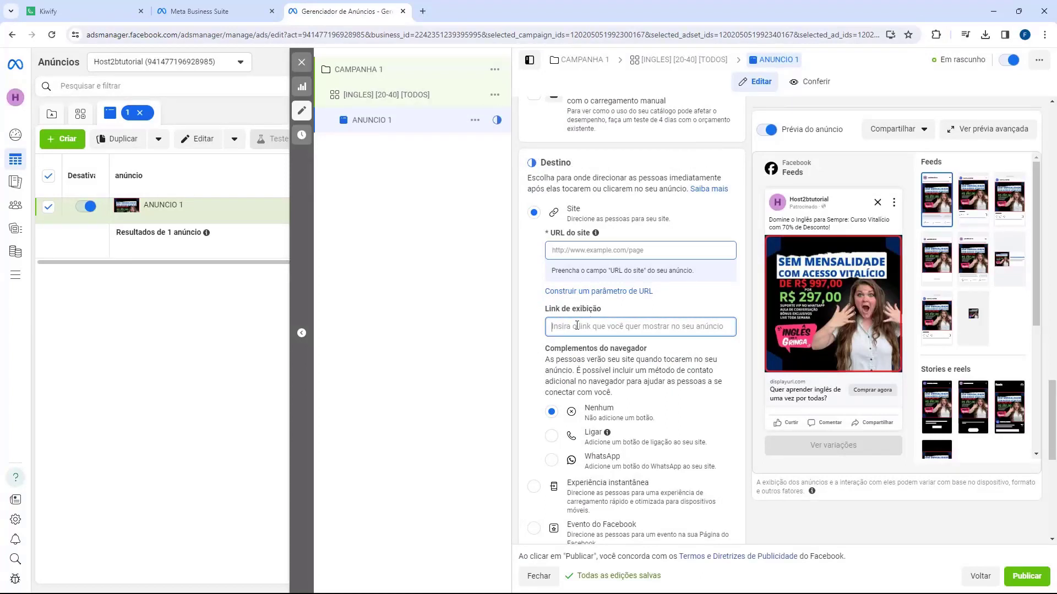
pyautogui.hotkey('ctrl', 'v')
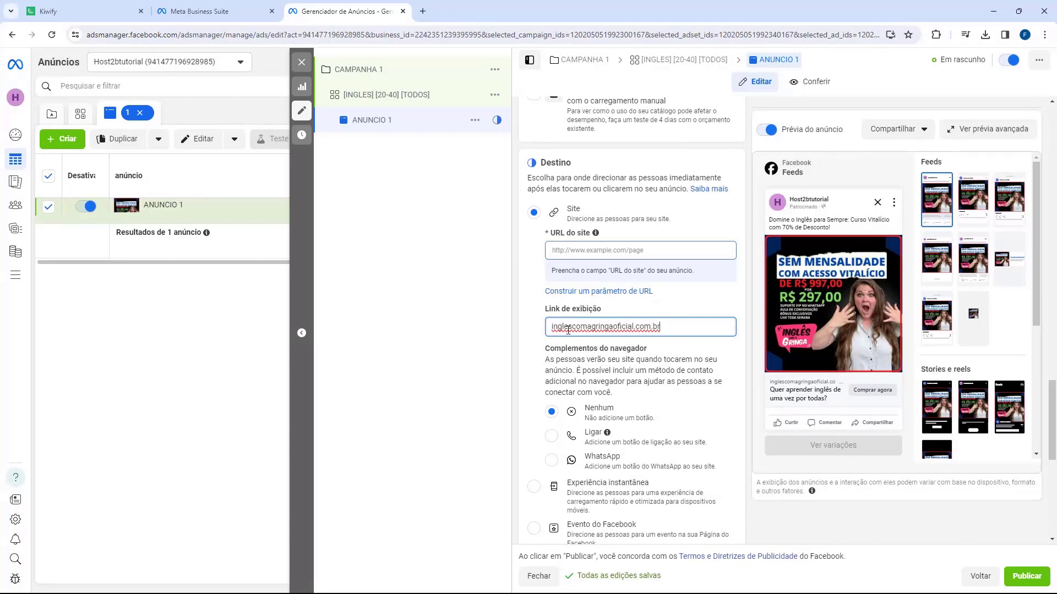
pyautogui.hotkey('ctrl', 'Tab')
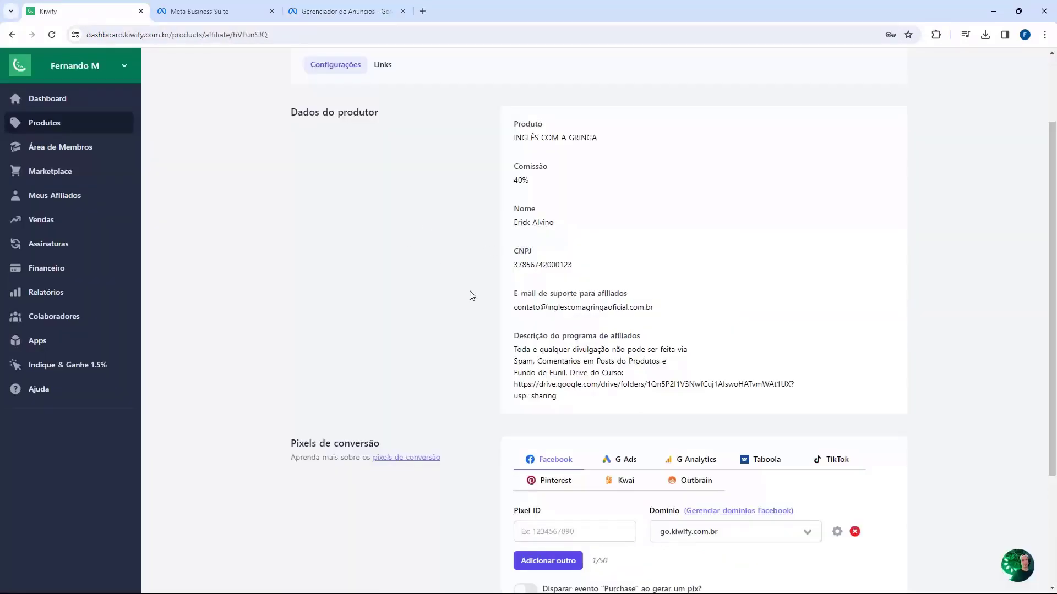
# Step: Show the affiliation's links list and review the Oferta Relampago, Sales Page and Anual links
pyautogui.scroll(2, 470, 296)
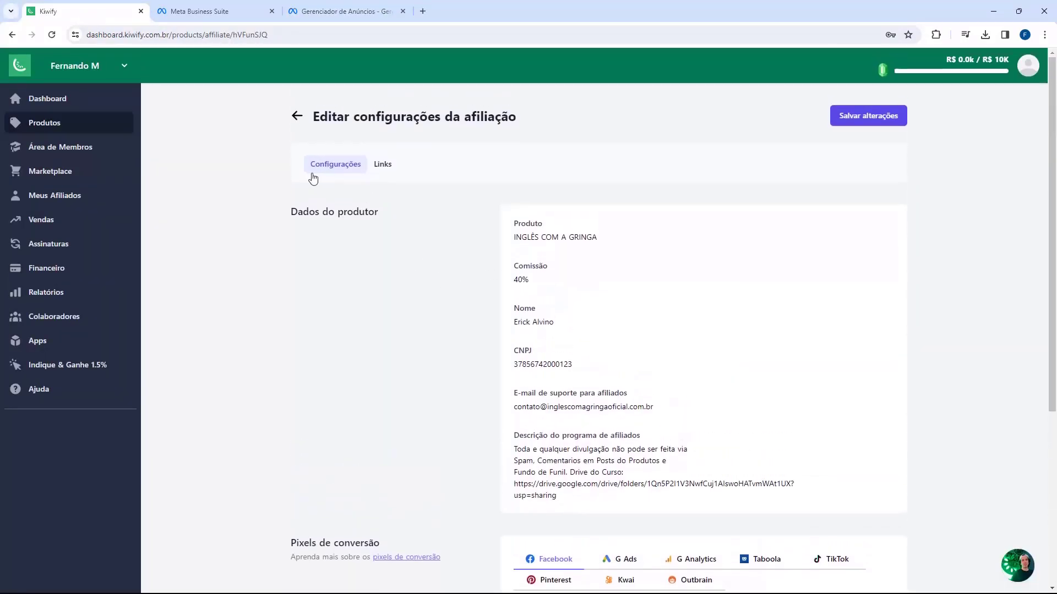
pyautogui.click(382, 169)
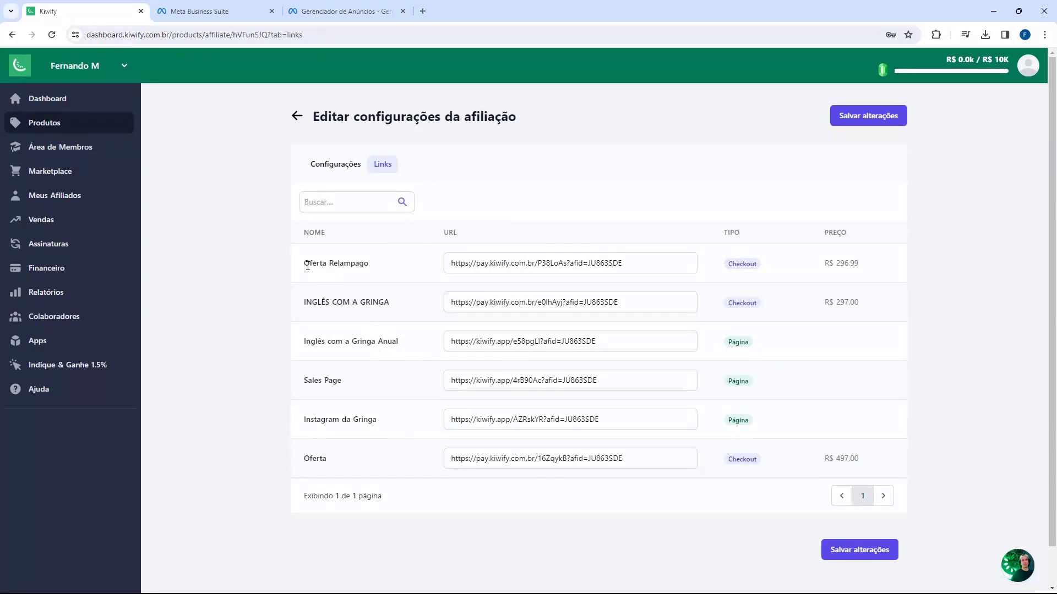
pyautogui.moveTo(307, 265); pyautogui.dragTo(356, 265)
pyautogui.click(550, 279)
pyautogui.moveTo(305, 385); pyautogui.dragTo(340, 385)
pyautogui.click(340, 384)
pyautogui.moveTo(303, 346); pyautogui.dragTo(368, 346)
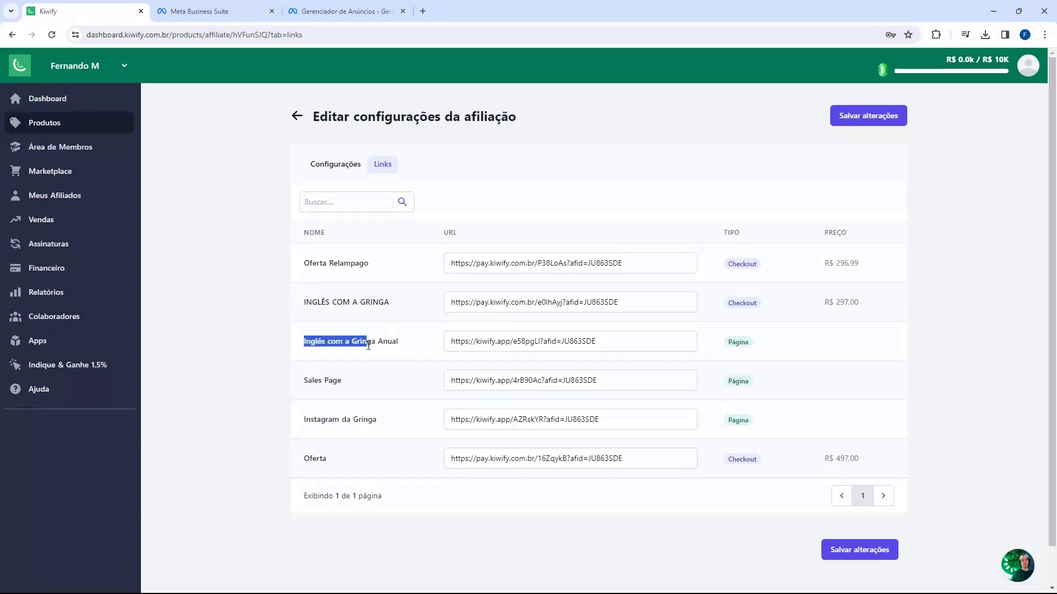
pyautogui.click(372, 358)
# Step: Copy the Sales Page affiliate URL from the Kiwify links list
pyautogui.moveTo(317, 385)
pyautogui.mouseDown()
pyautogui.moveTo(354, 391)
pyautogui.moveTo(336, 379)
pyautogui.mouseUp()
pyautogui.click(344, 388)
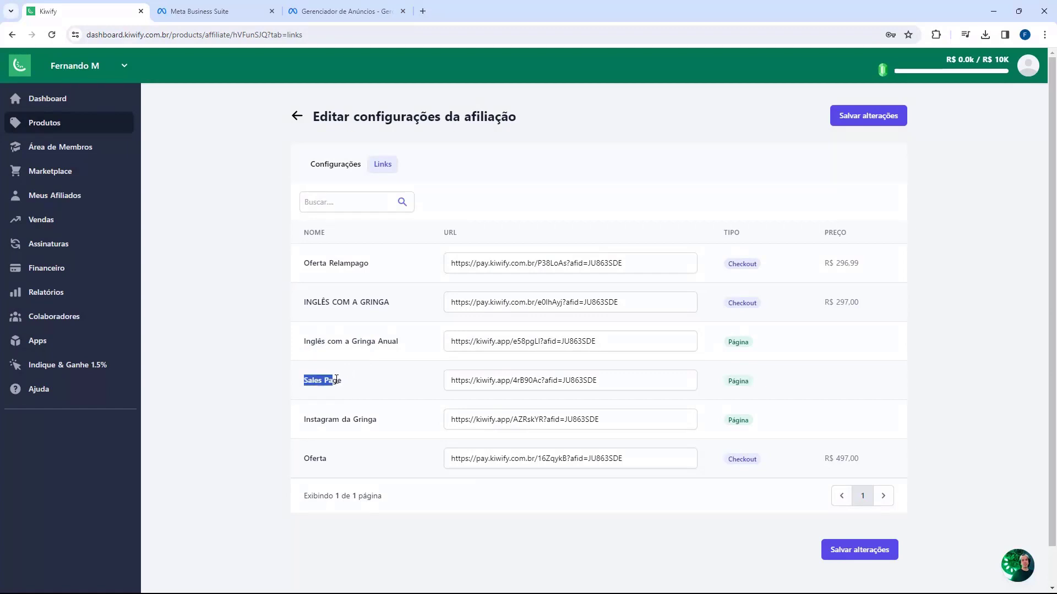
pyautogui.click(425, 385)
pyautogui.click(478, 380)
pyautogui.hotkey('ctrl', 'c')
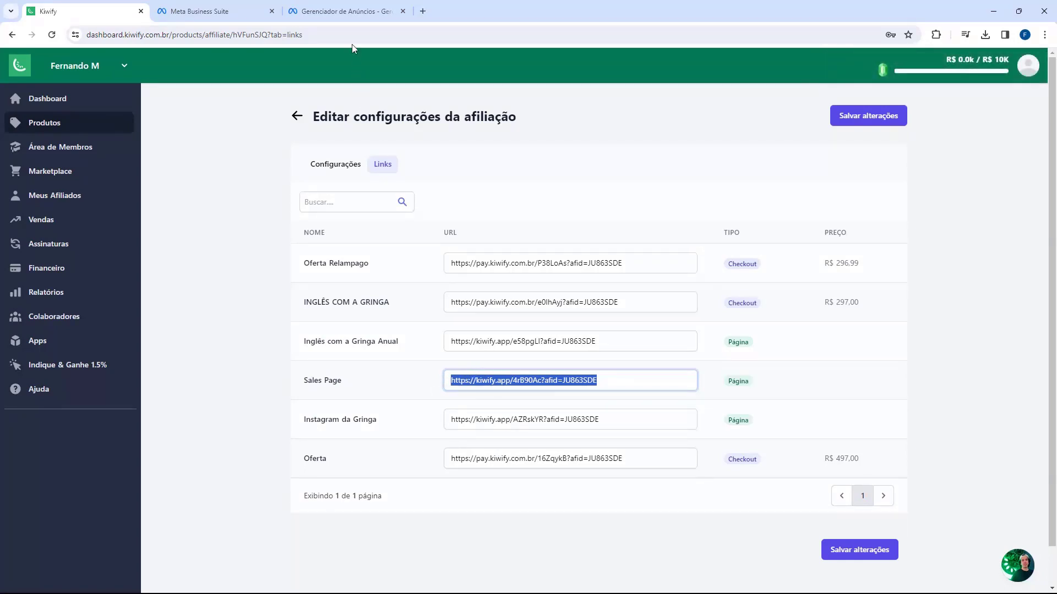
pyautogui.click(348, 11)
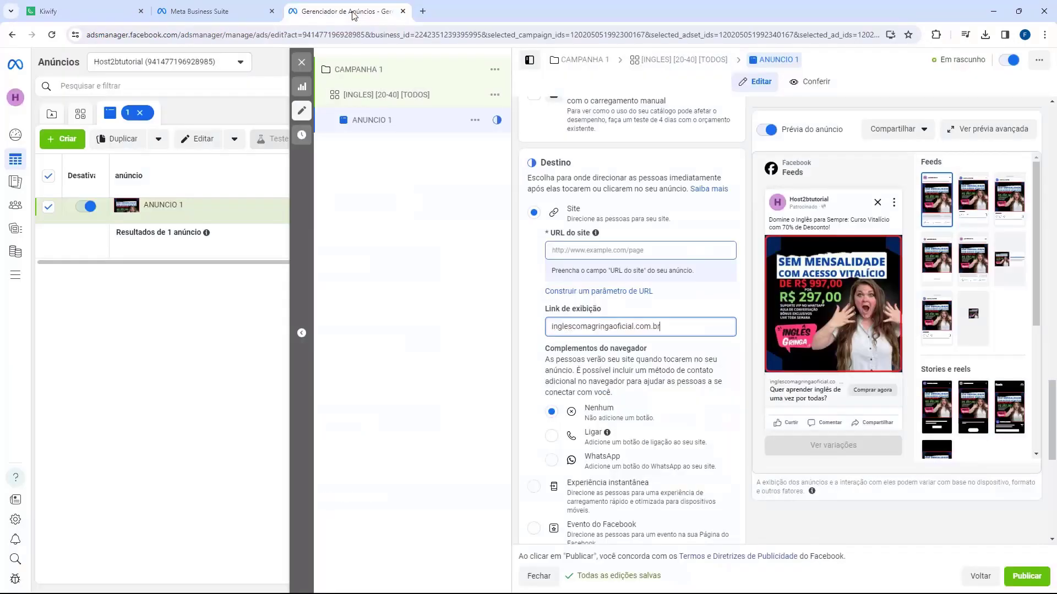
# Step: Paste the Kiwify Sales Page affiliate link as the website URL and review the form
pyautogui.click(560, 247)
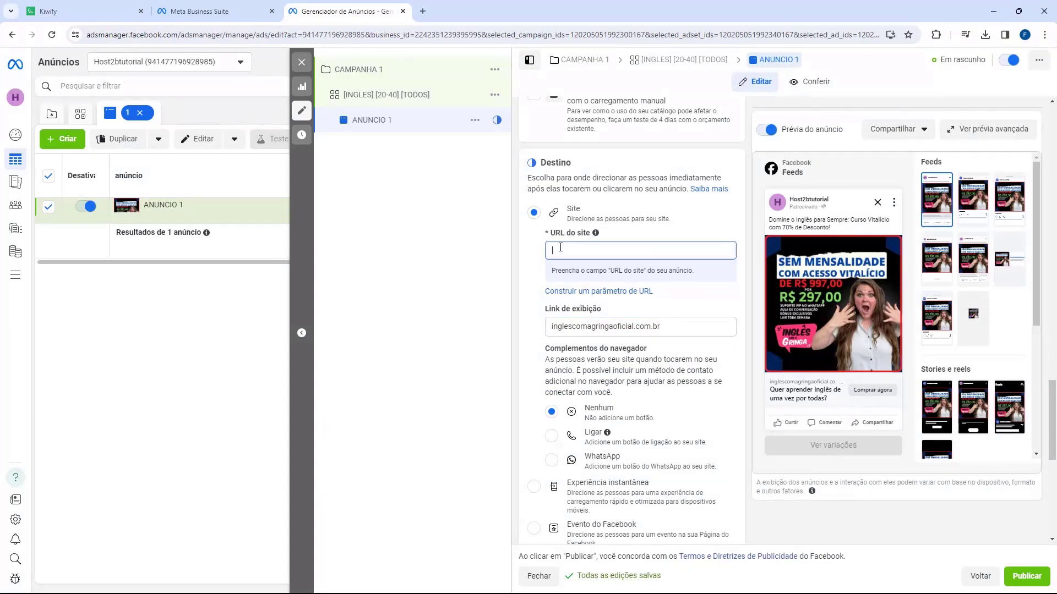
pyautogui.hotkey('ctrl', 'v')
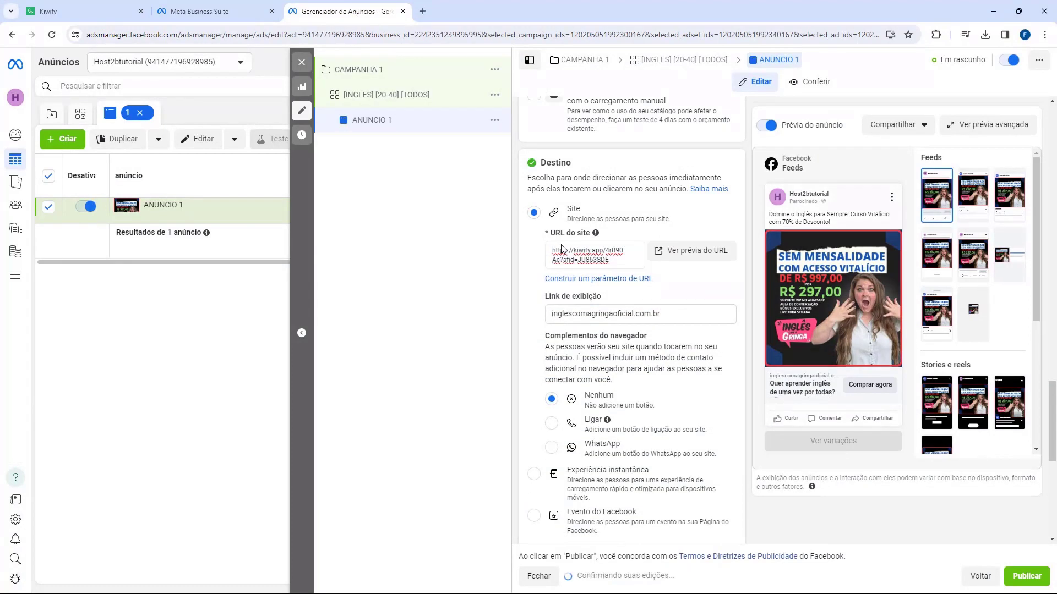
pyautogui.scroll(-2, 532, 242)
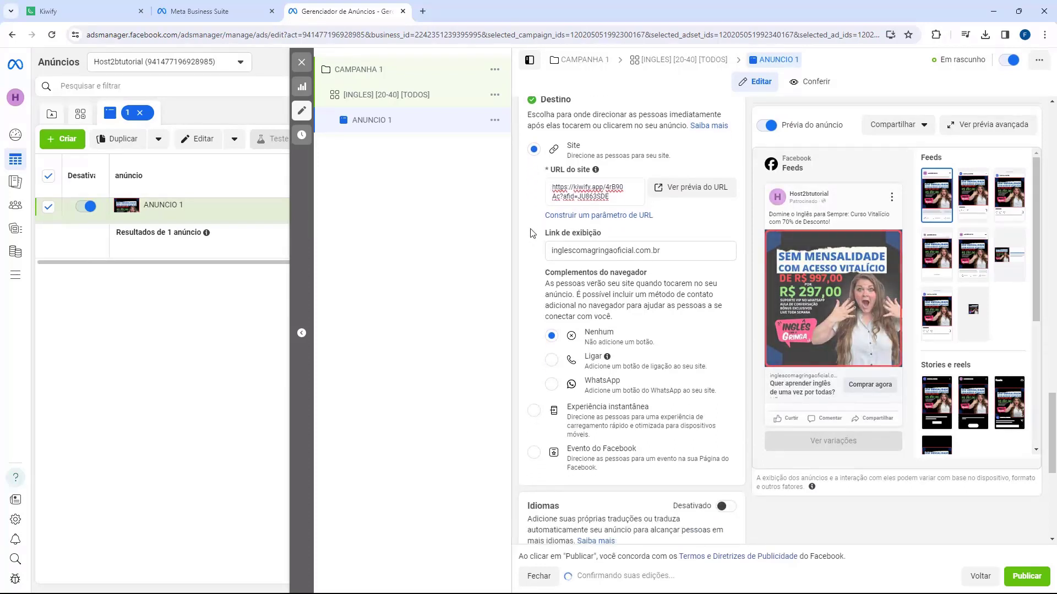
pyautogui.scroll(-5, 530, 225)
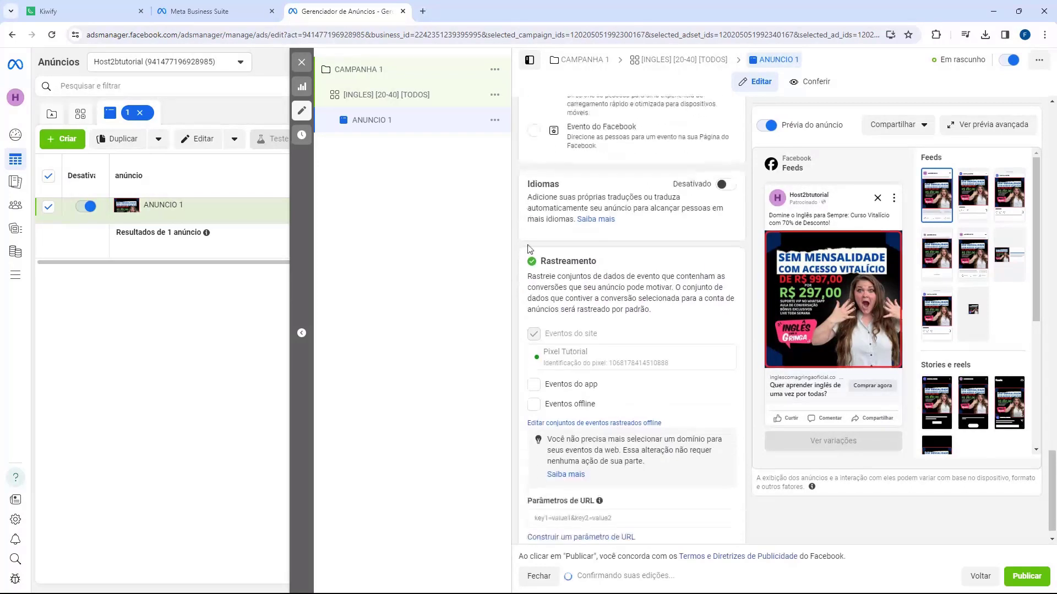
pyautogui.scroll(-1, 530, 255)
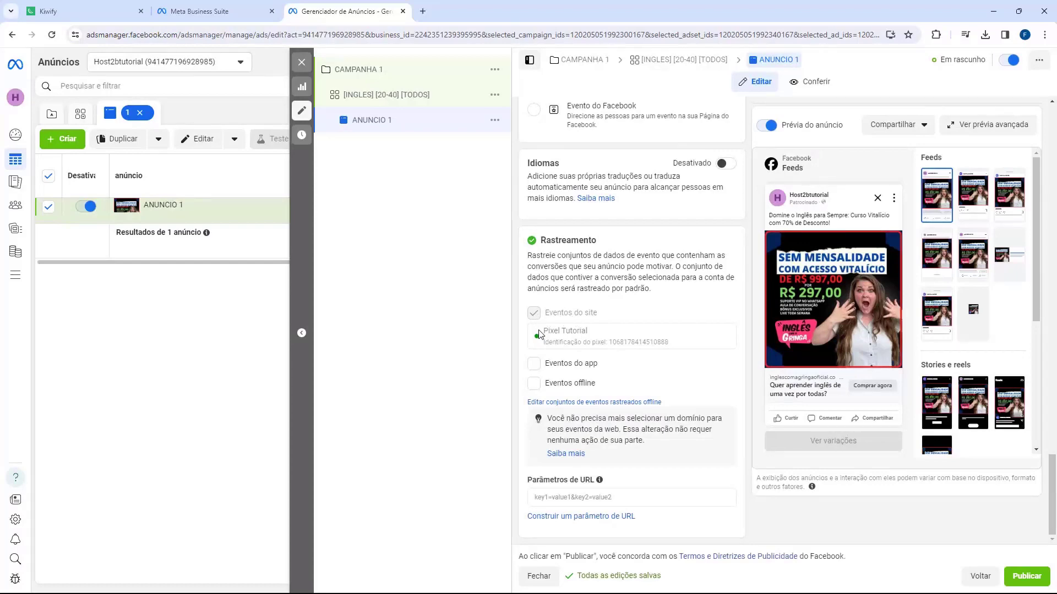
pyautogui.scroll(10, 548, 324)
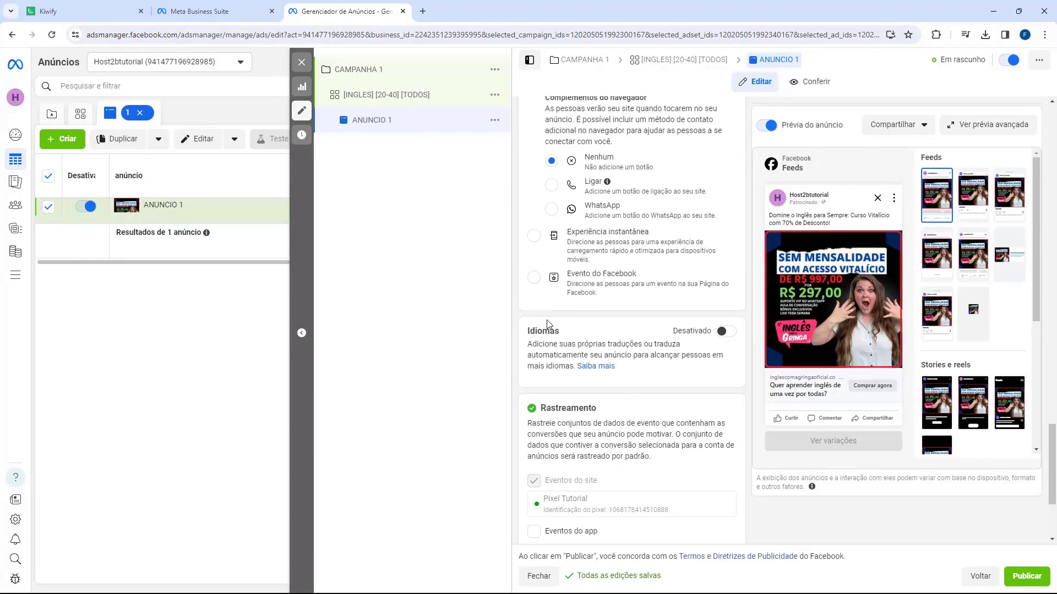
pyautogui.scroll(15, 547, 324)
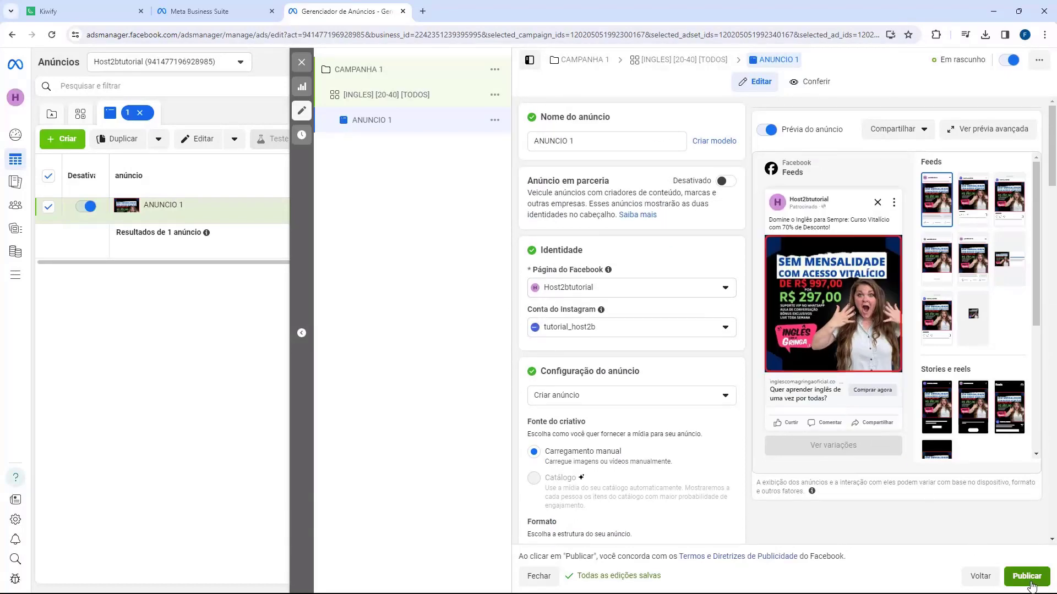
# Step: Publish ANUNCIO 1 and confirm it shows Em processamento in the ad list
pyautogui.click(1026, 577)
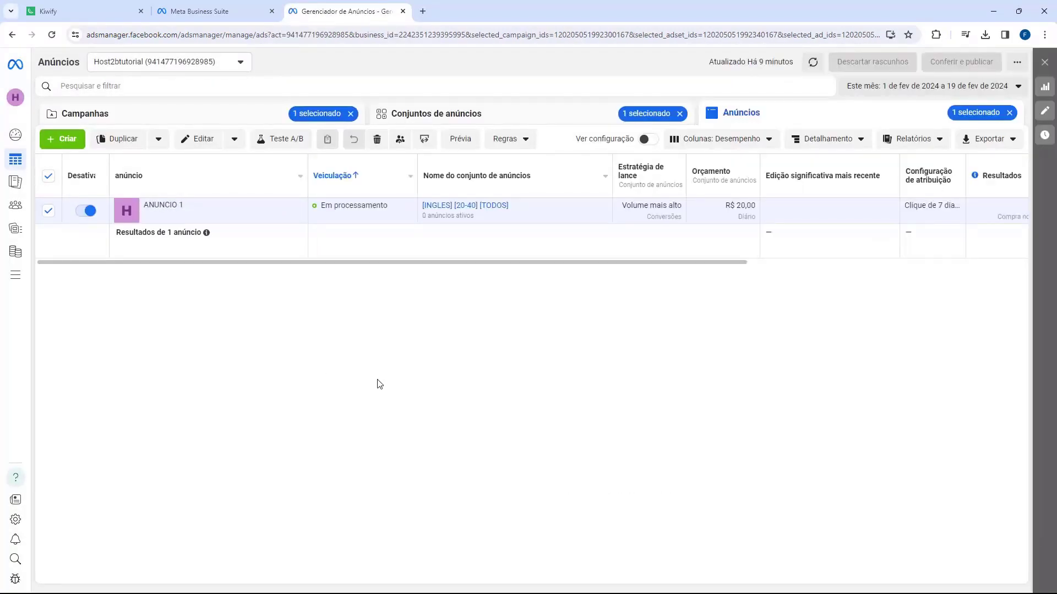
pyautogui.moveTo(327, 225)
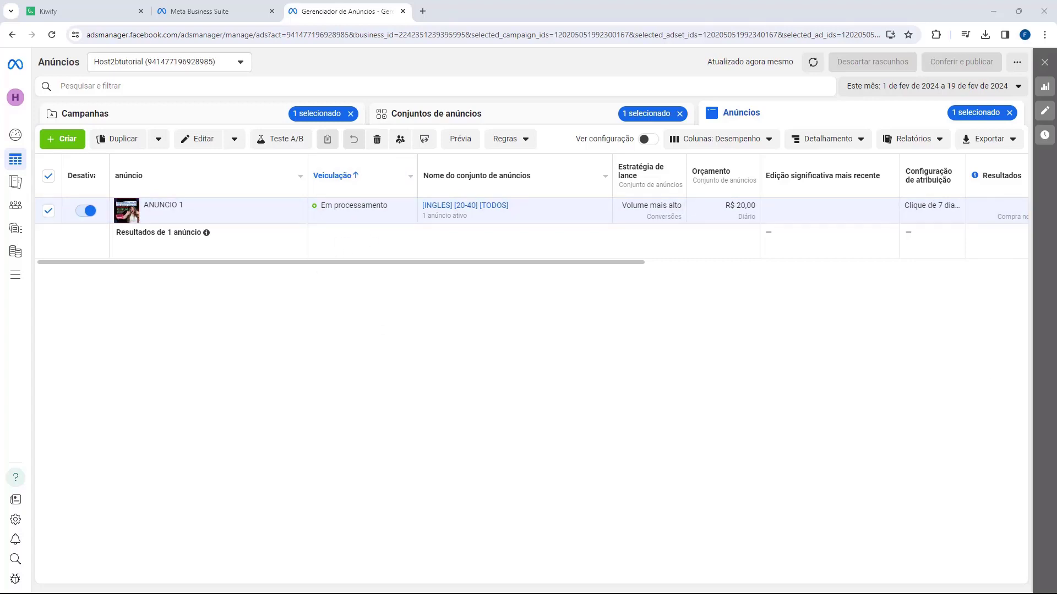
pyautogui.hotkey('ctrl', '1')
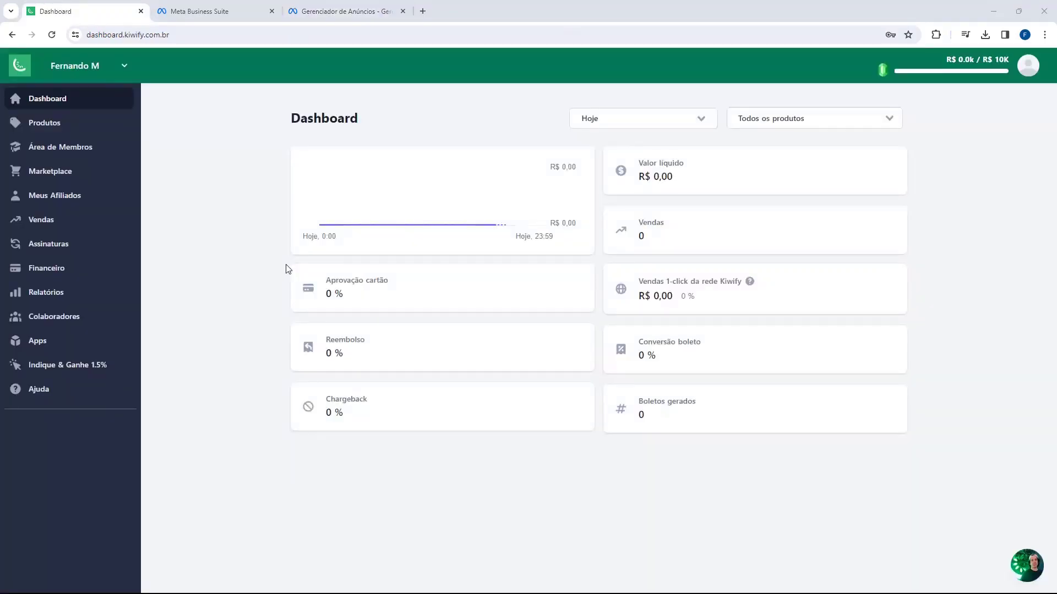